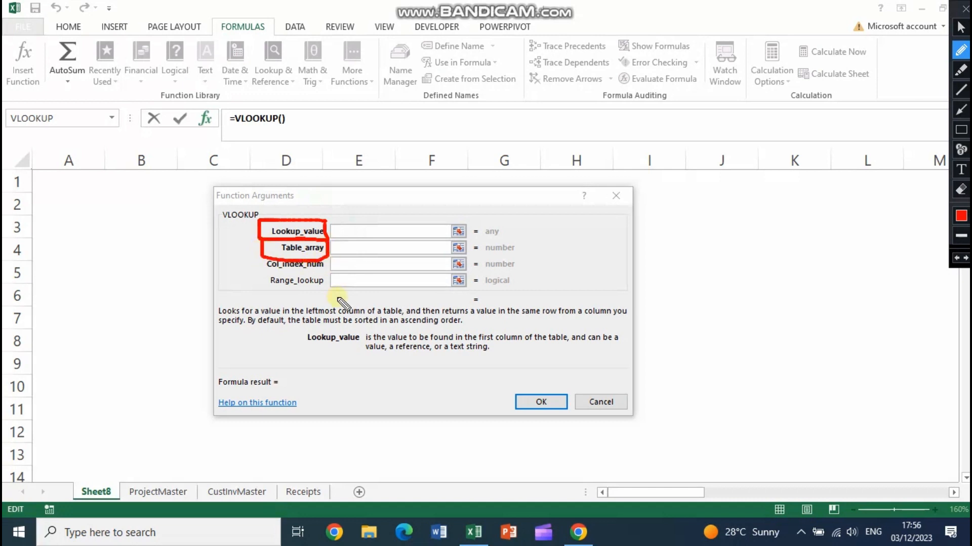
# Cancel the VLOOKUP function arguments and erase the red annotation boxes from the screen.
pyautogui.moveTo(247, 259)
pyautogui.mouseDown()
pyautogui.moveTo(252, 276)
pyautogui.moveTo(327, 278)
pyautogui.moveTo(326, 259)
pyautogui.mouseUp()
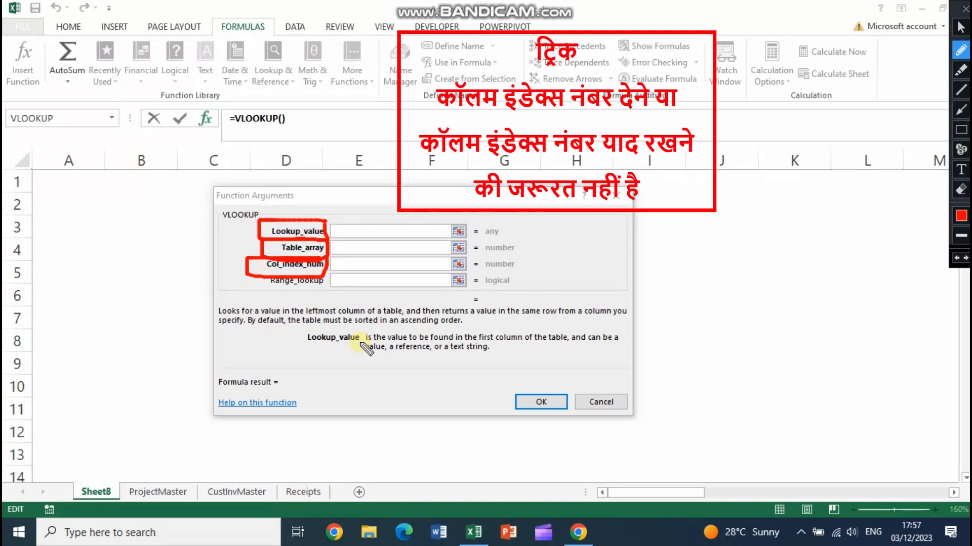
pyautogui.click(961, 27)
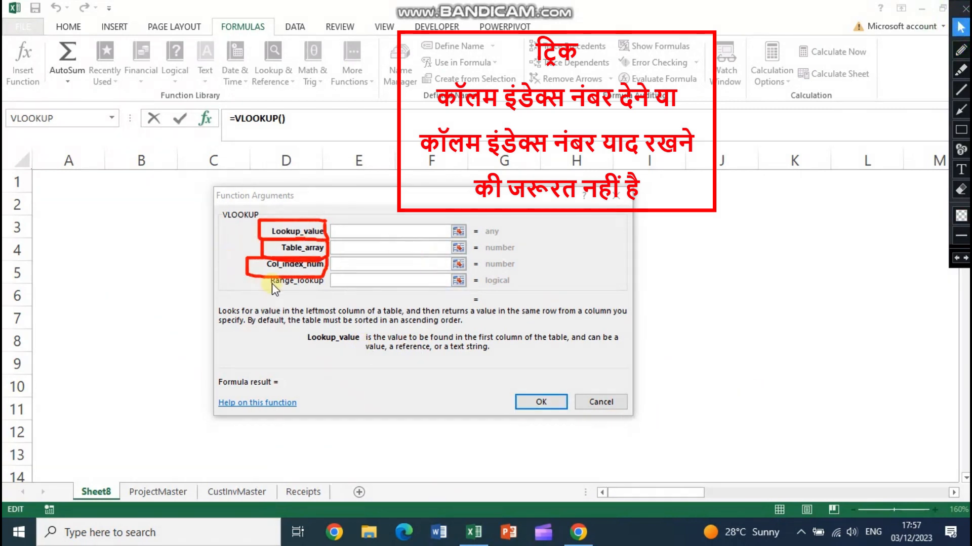
pyautogui.click(603, 402)
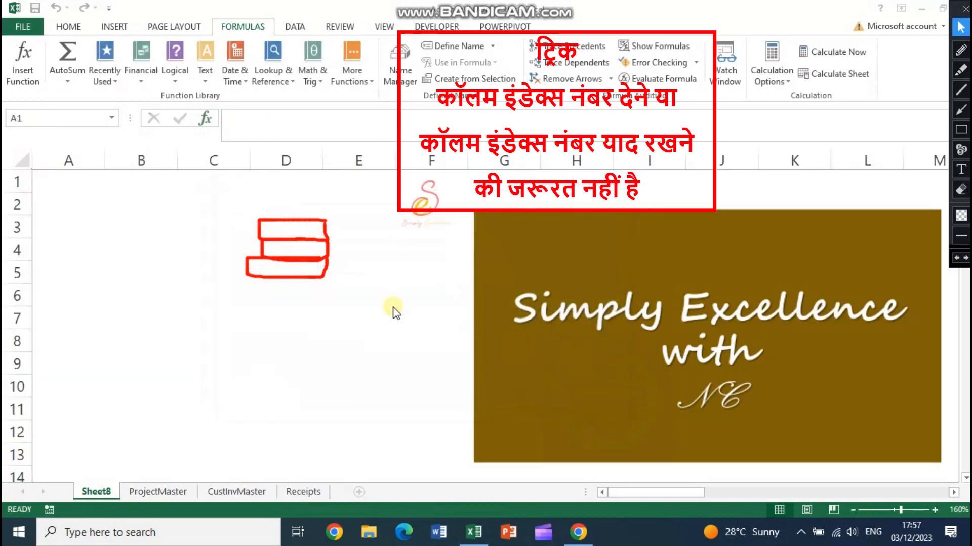
pyautogui.click(960, 189)
pyautogui.moveTo(358, 200)
pyautogui.mouseDown()
pyautogui.moveTo(358, 249)
pyautogui.moveTo(204, 294)
pyautogui.mouseUp()
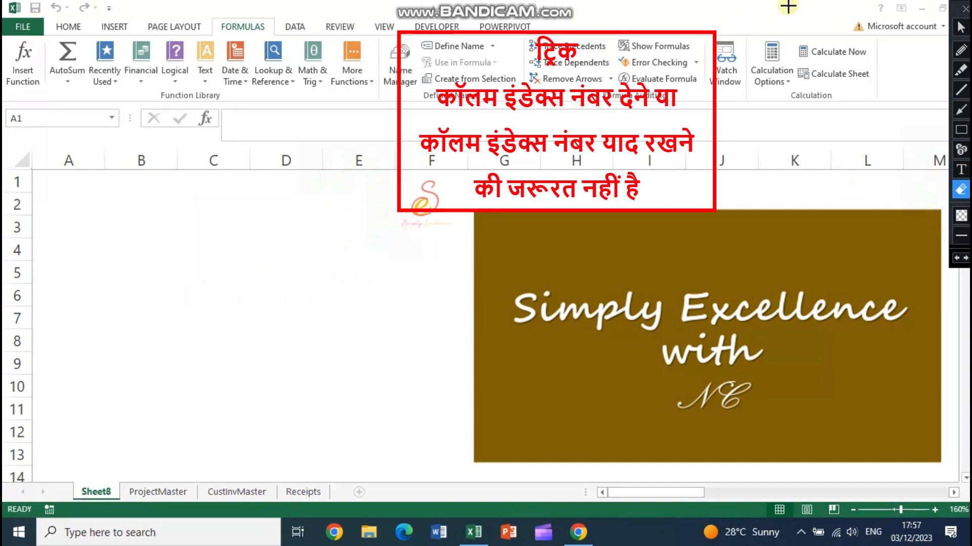
pyautogui.click(960, 30)
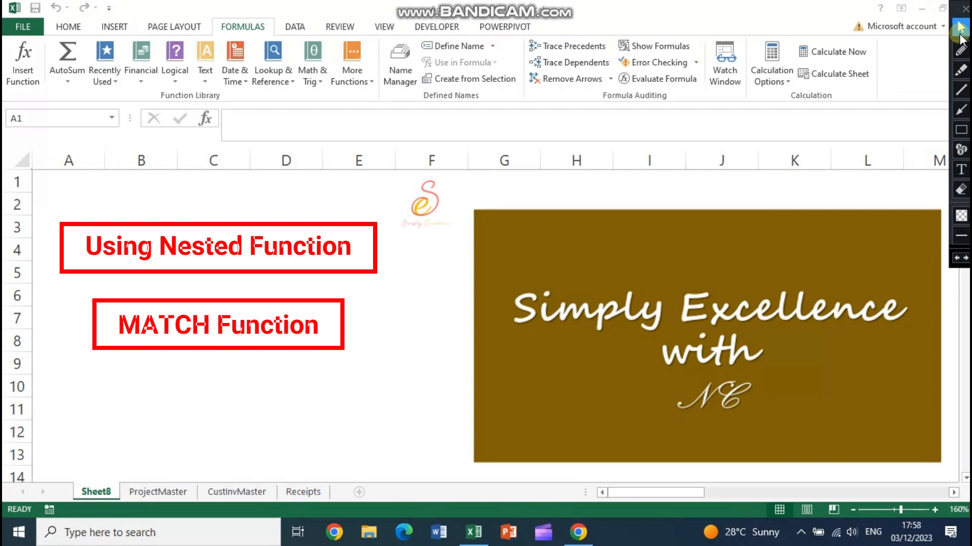
# Examine the Project Reference, Customer and Project Amount Actual columns in the ProjectMaster sheet.
pyautogui.click(142, 493)
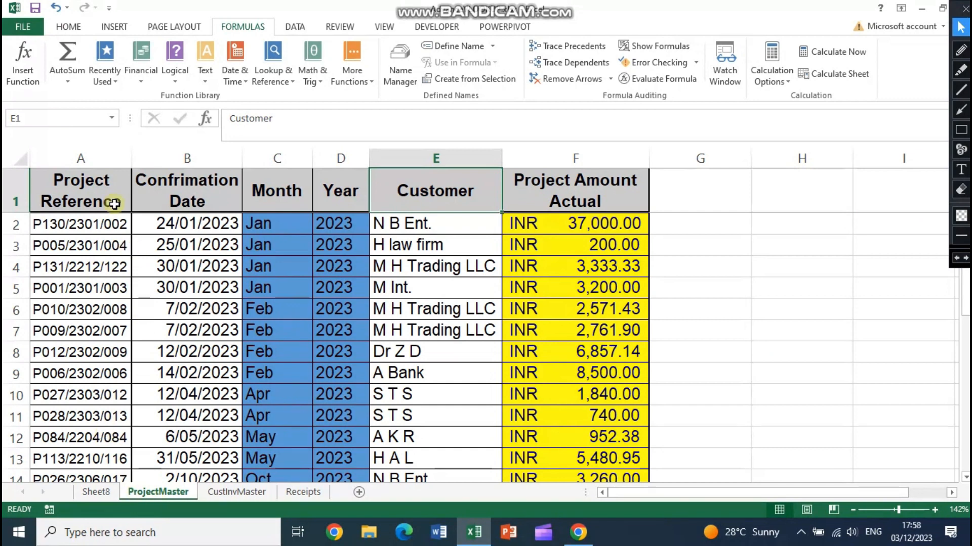
pyautogui.click(91, 156)
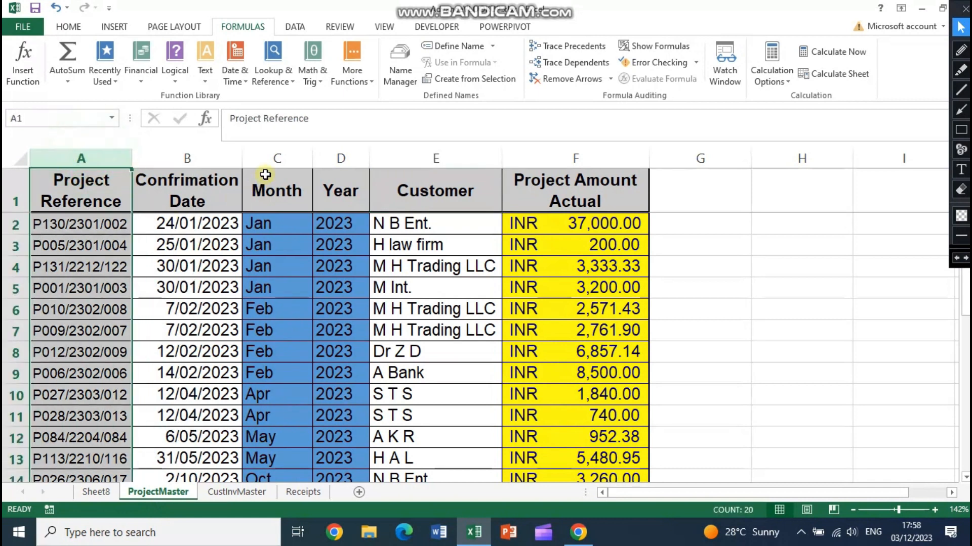
pyautogui.click(418, 157)
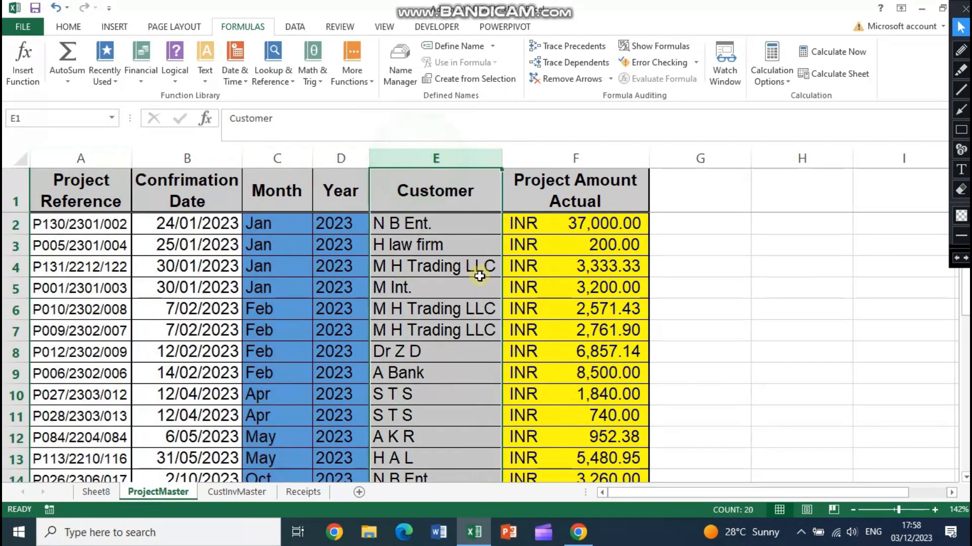
pyautogui.click(614, 222)
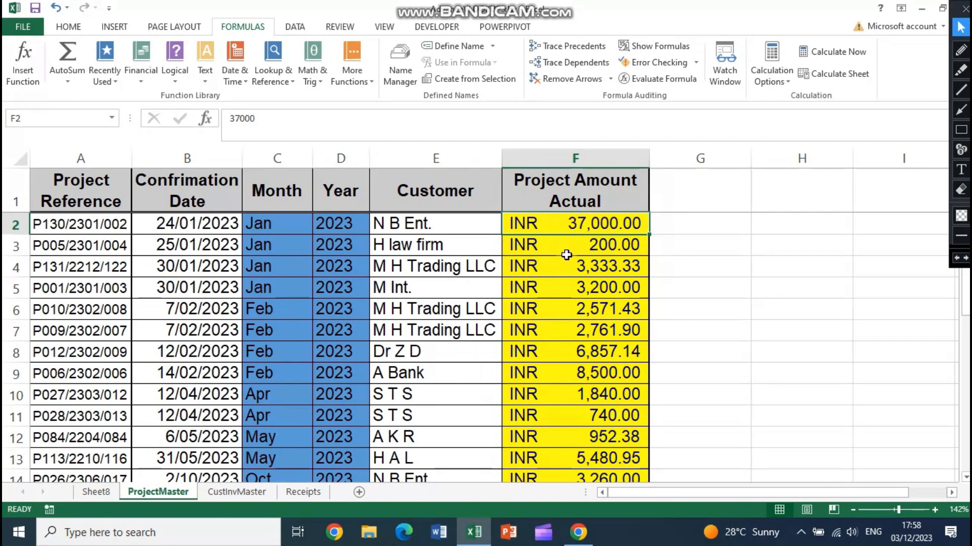
# Select cell E2 in the CustInvMaster sheet and compare its Project Amount Actual column with the one in ProjectMaster.
pyautogui.click(228, 493)
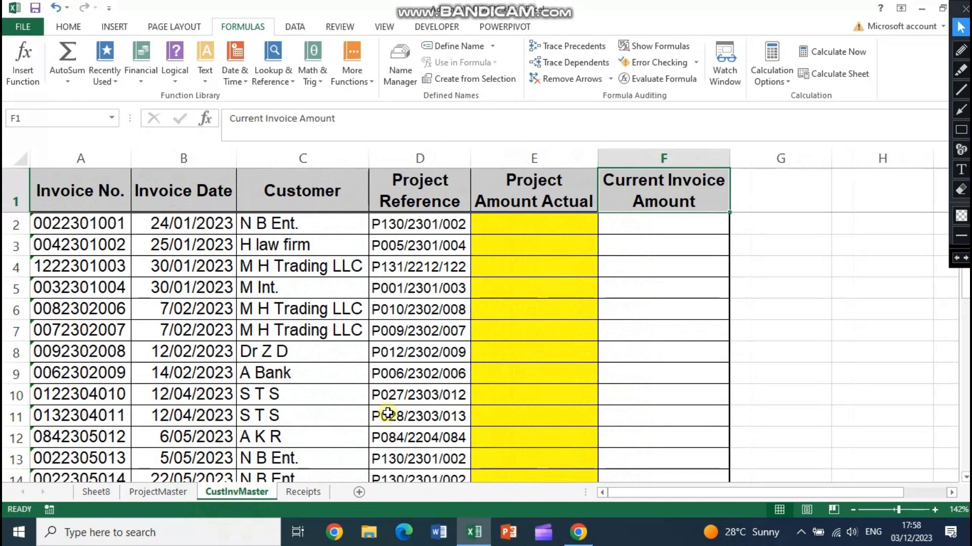
pyautogui.click(511, 222)
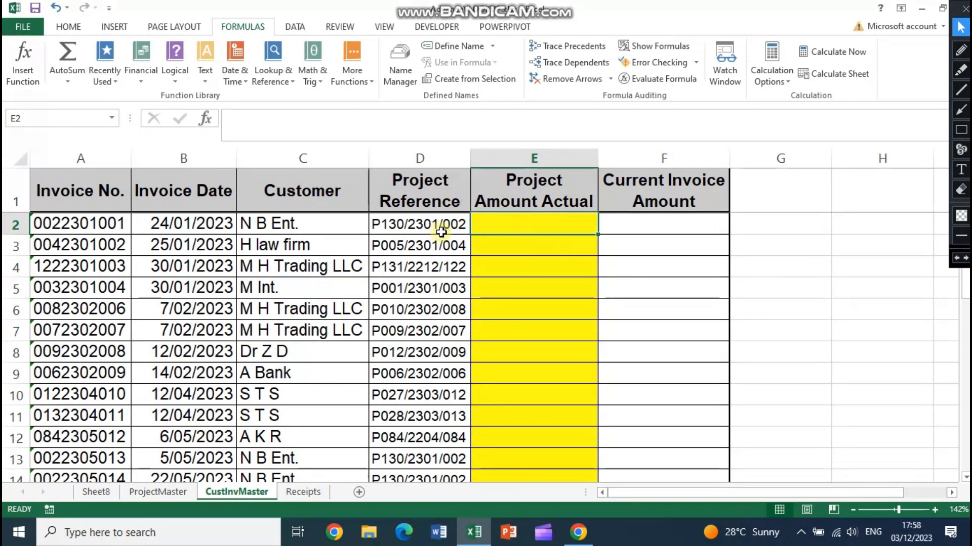
pyautogui.click(156, 492)
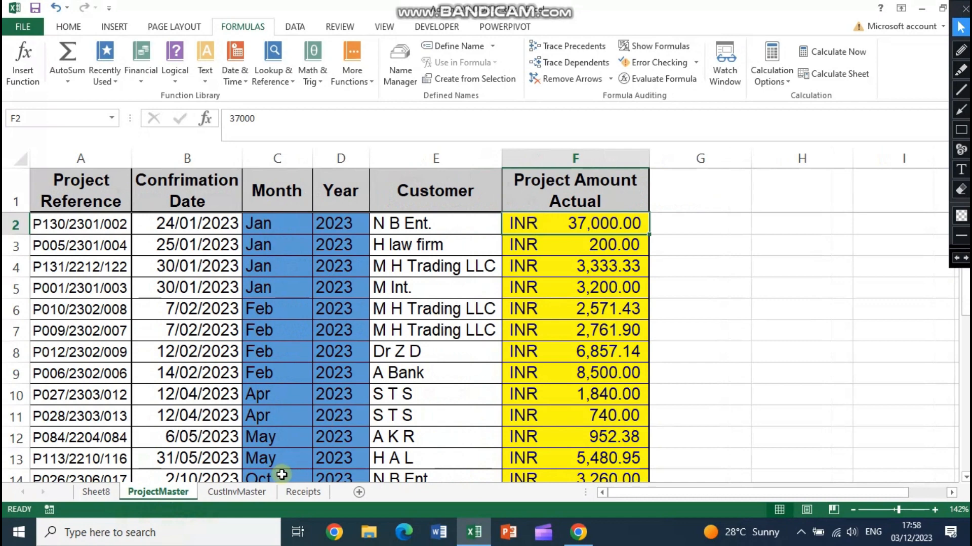
pyautogui.click(230, 492)
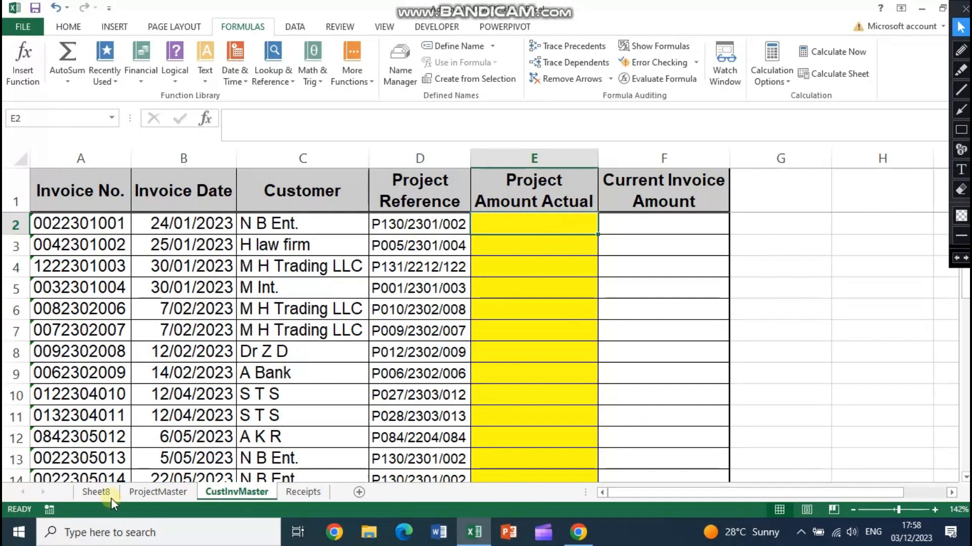
pyautogui.click(154, 500)
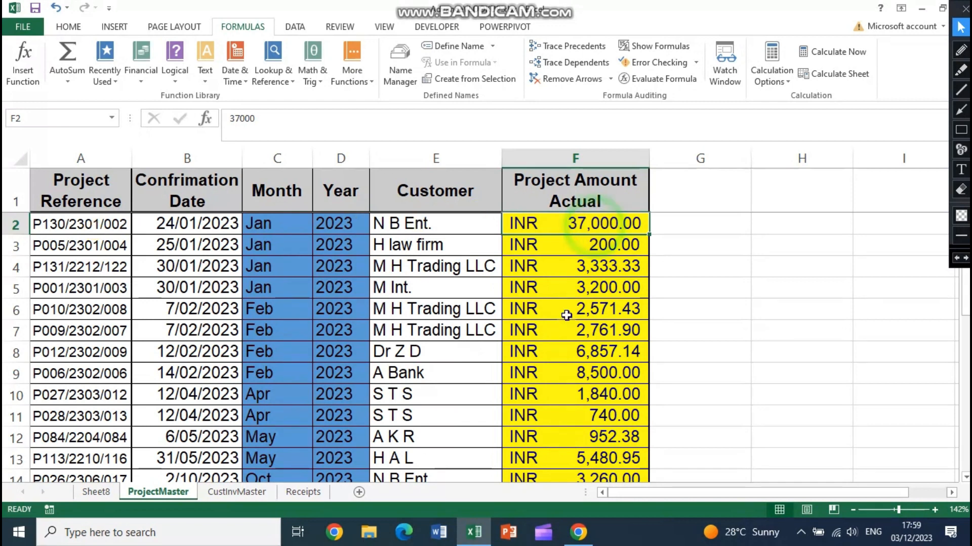
# Start a VLOOKUP function in cell E2 of CustInvMaster with D2 as the lookup value.
pyautogui.click(260, 494)
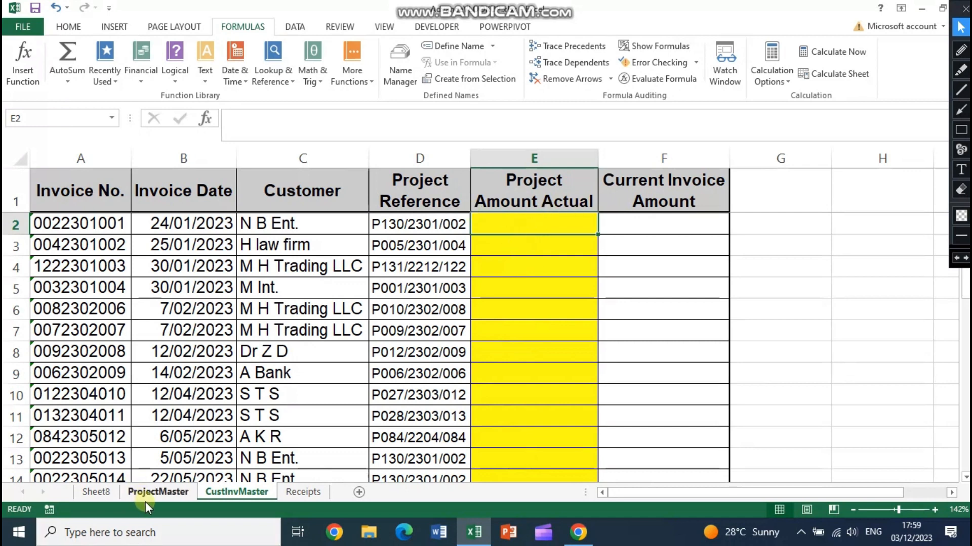
pyautogui.click(286, 87)
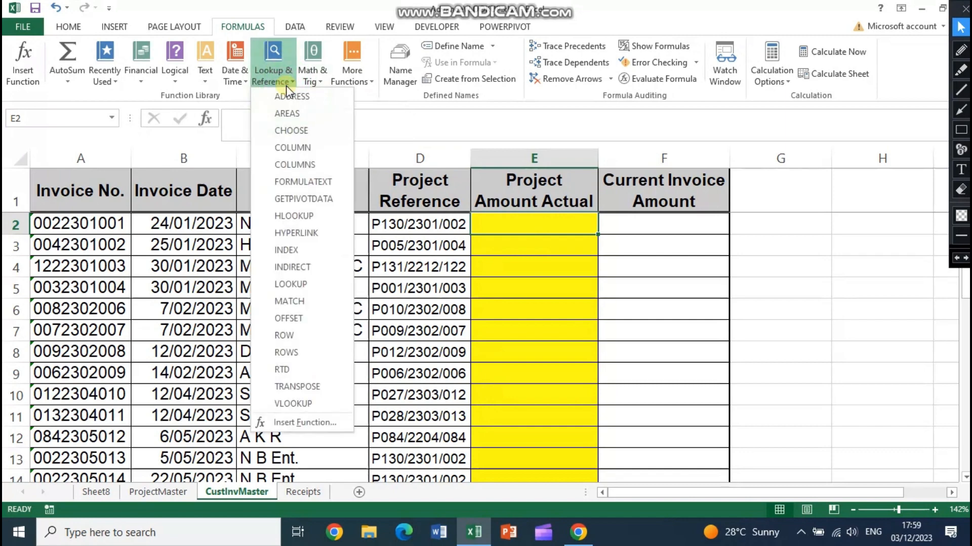
pyautogui.click(294, 404)
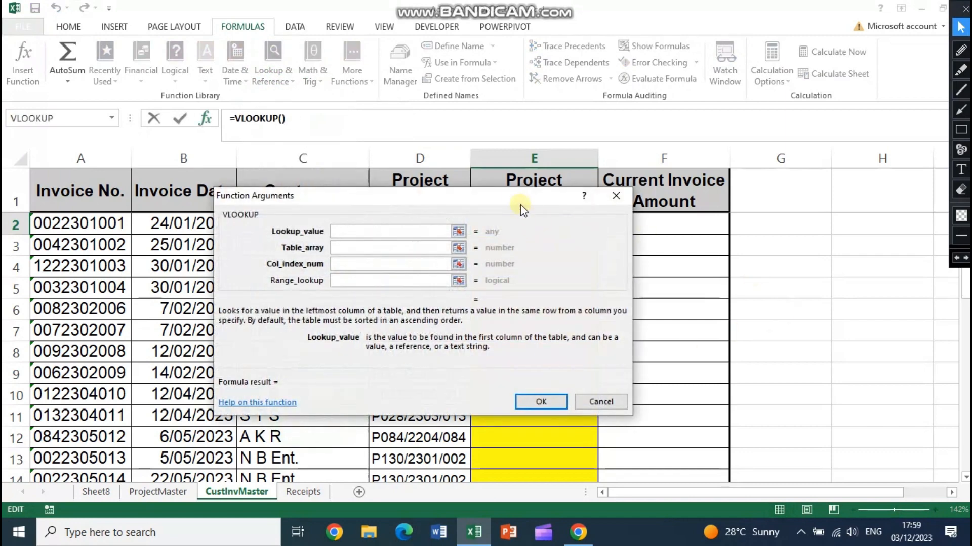
pyautogui.moveTo(516, 200); pyautogui.dragTo(886, 124)
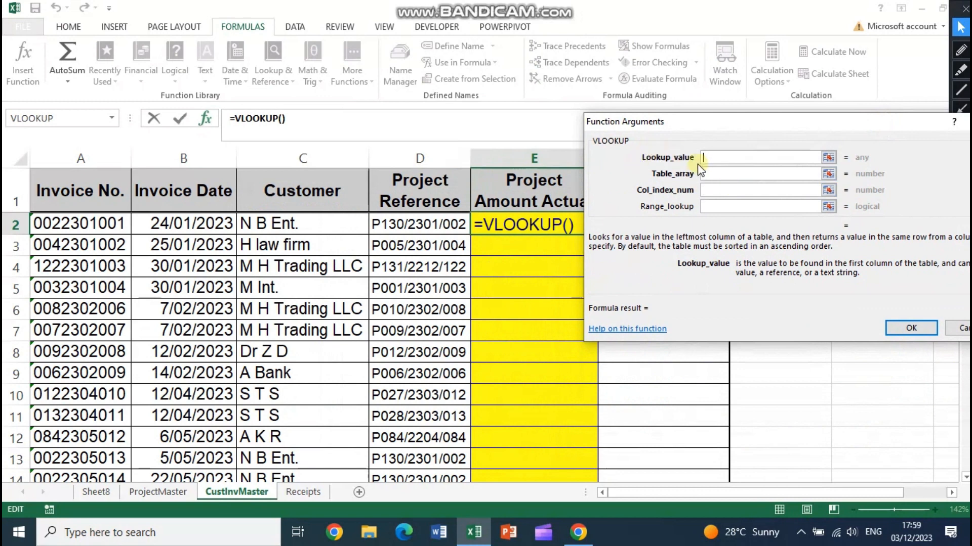
pyautogui.click(416, 229)
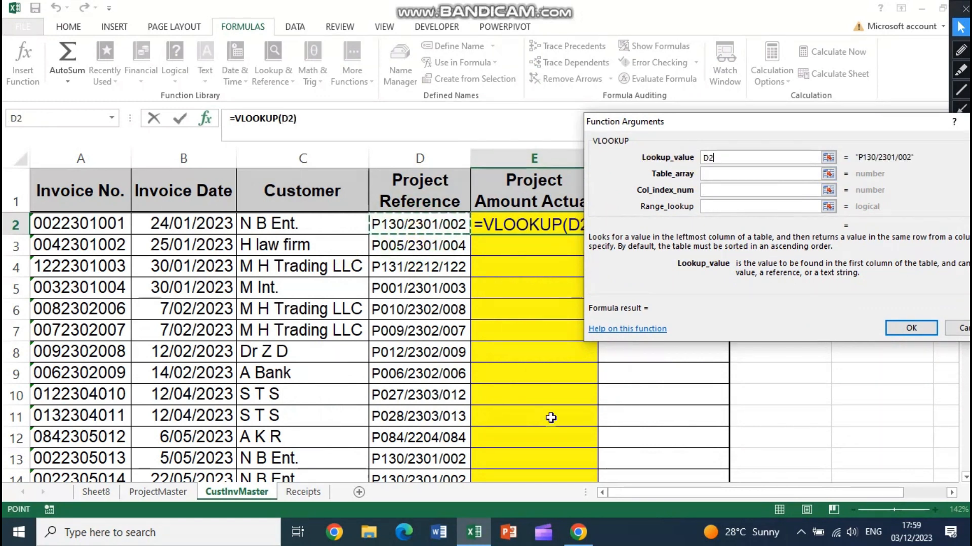
# Set the VLOOKUP table array to ProjectMaster!$A$1:$F20, covering the whole project table with its headers.
pyautogui.click(737, 176)
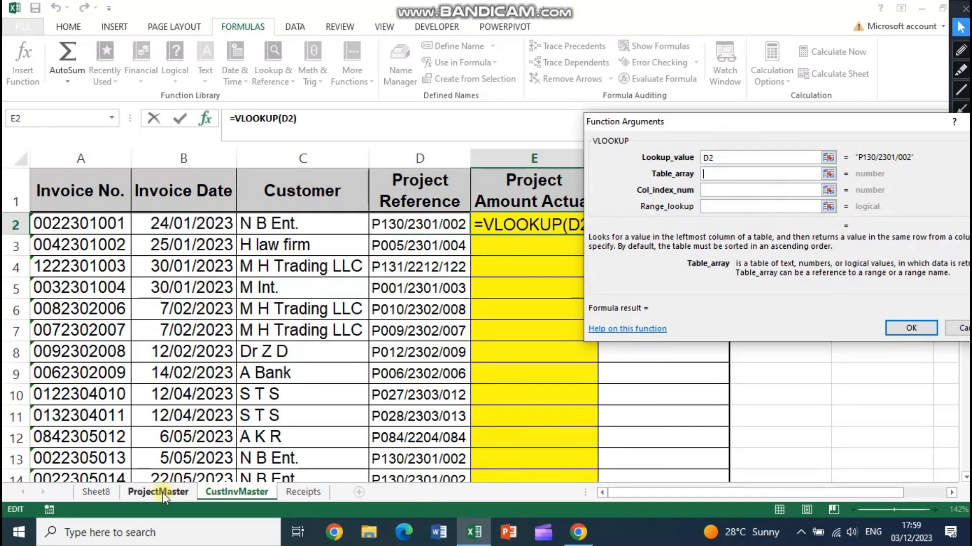
pyautogui.click(164, 493)
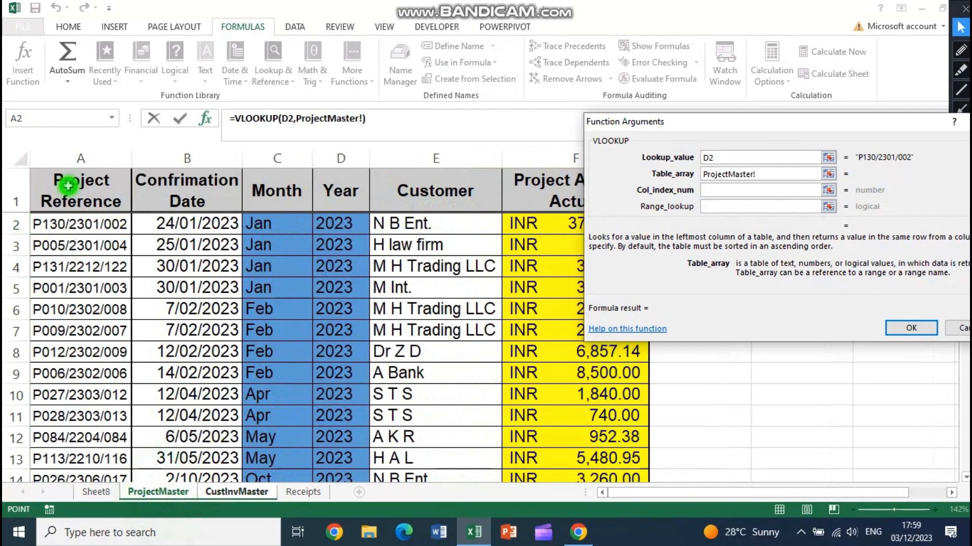
pyautogui.moveTo(68, 186); pyautogui.dragTo(571, 436)
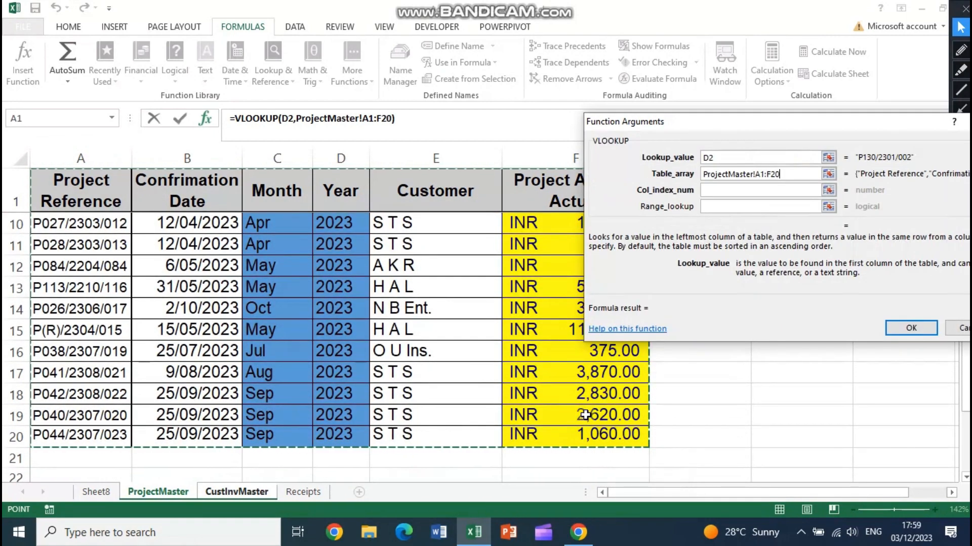
pyautogui.click(755, 174)
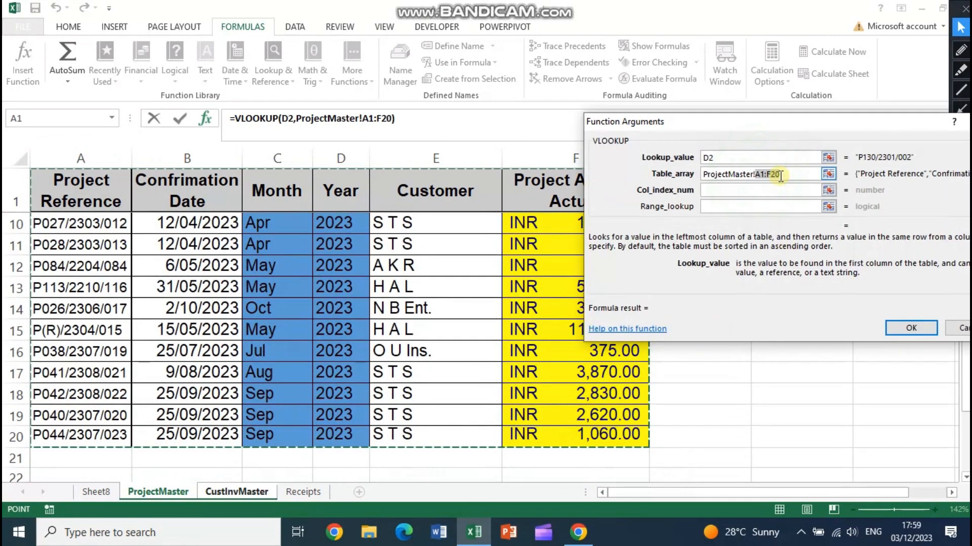
pyautogui.press('F4')
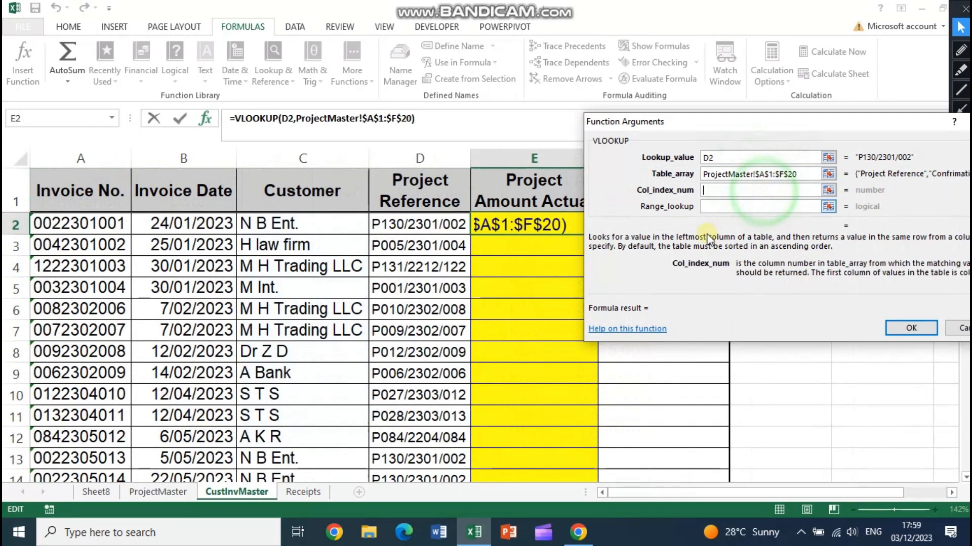
pyautogui.click(791, 174)
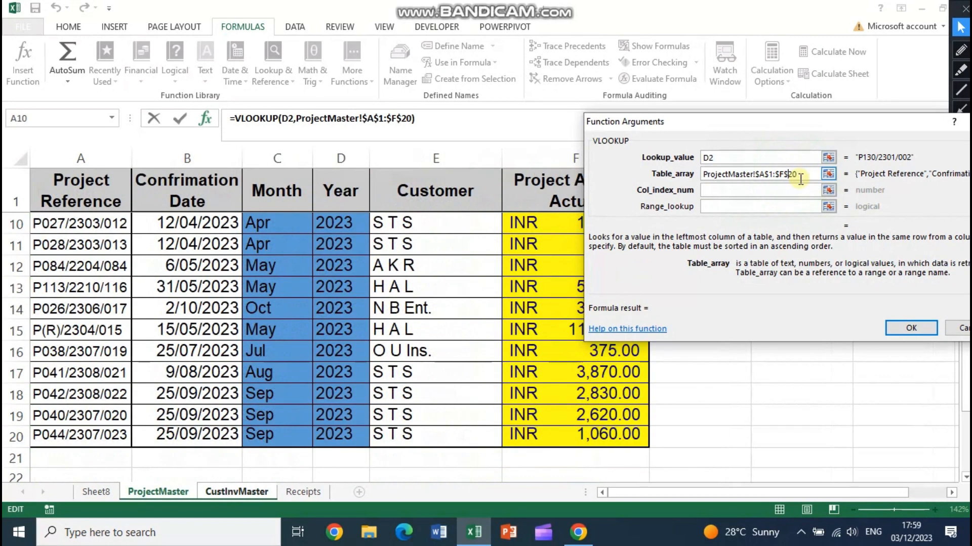
pyautogui.click(729, 192)
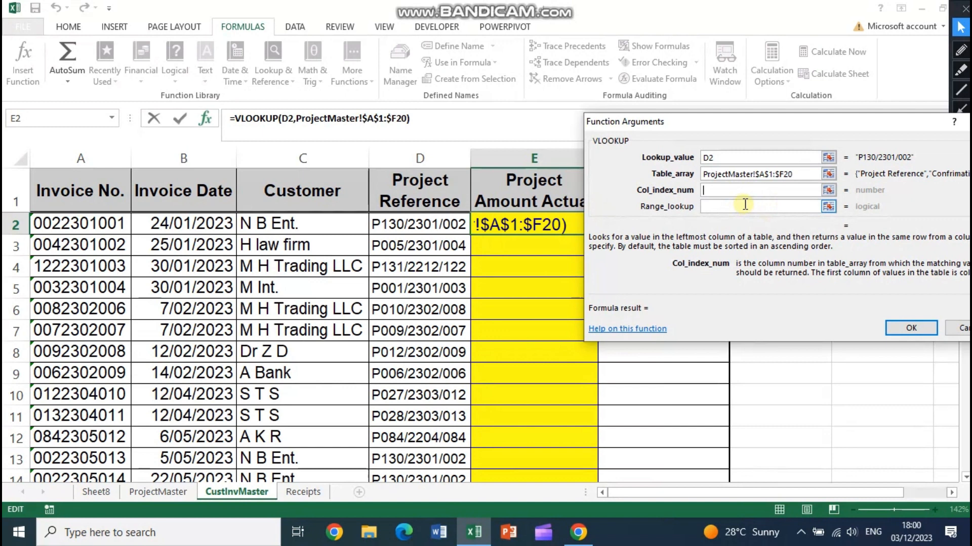
pyautogui.click(166, 493)
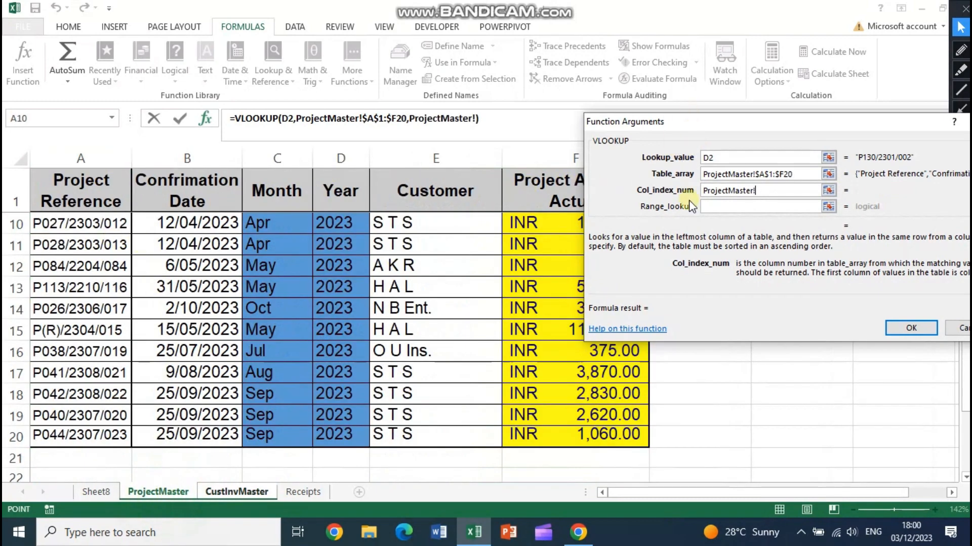
pyautogui.press('BackSpace')
pyautogui.press('BackSpace')
pyautogui.press('BackSpace')
pyautogui.press('BackSpace')
pyautogui.press('BackSpace')
pyautogui.press('BackSpace')
pyautogui.press('BackSpace')
pyautogui.press('BackSpace')
pyautogui.press('BackSpace')
pyautogui.press('BackSpace')
pyautogui.press('BackSpace')
pyautogui.press('BackSpace')
pyautogui.press('BackSpace')
pyautogui.press('BackSpace')
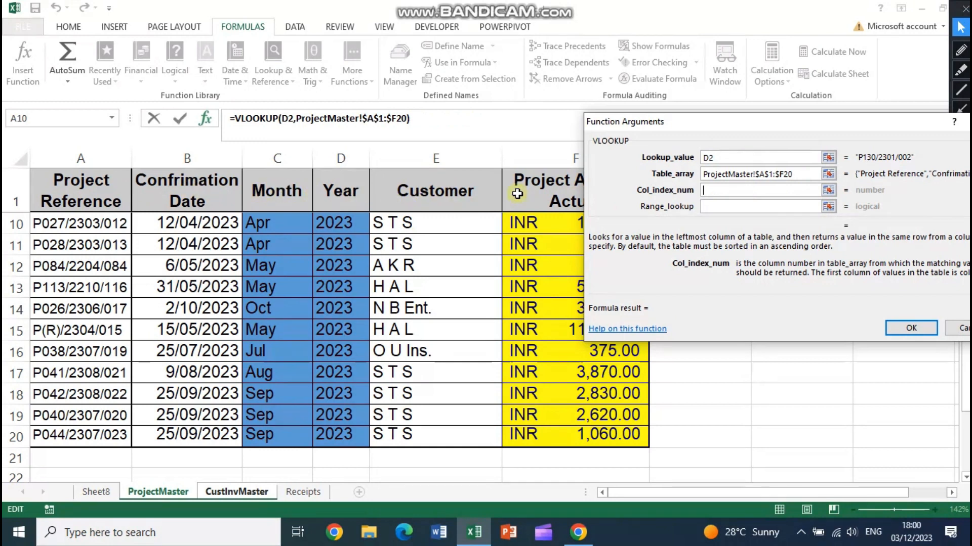
# Set the column index number to 6 and the range lookup to 0, and enter the VLOOKUP formula in E2.
pyautogui.write('6')
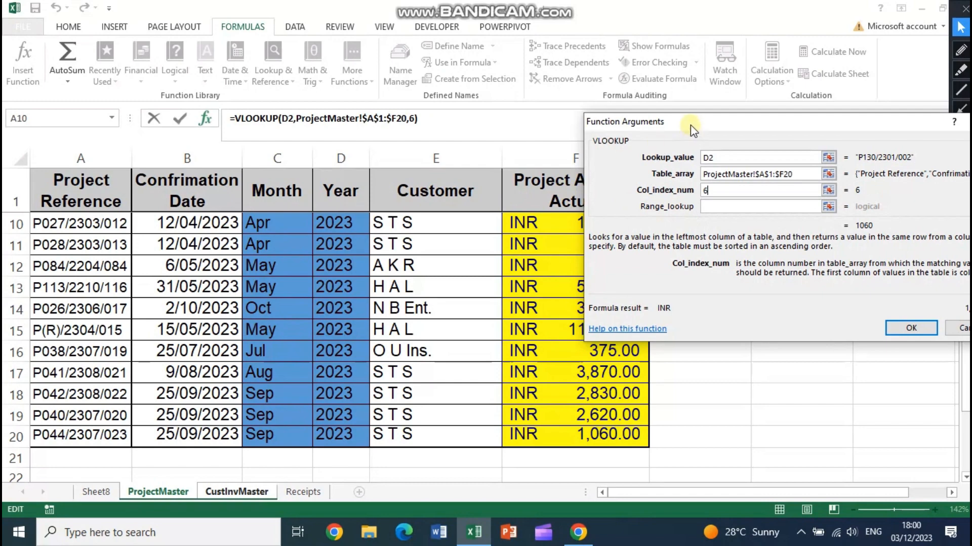
pyautogui.moveTo(690, 126); pyautogui.dragTo(624, 246)
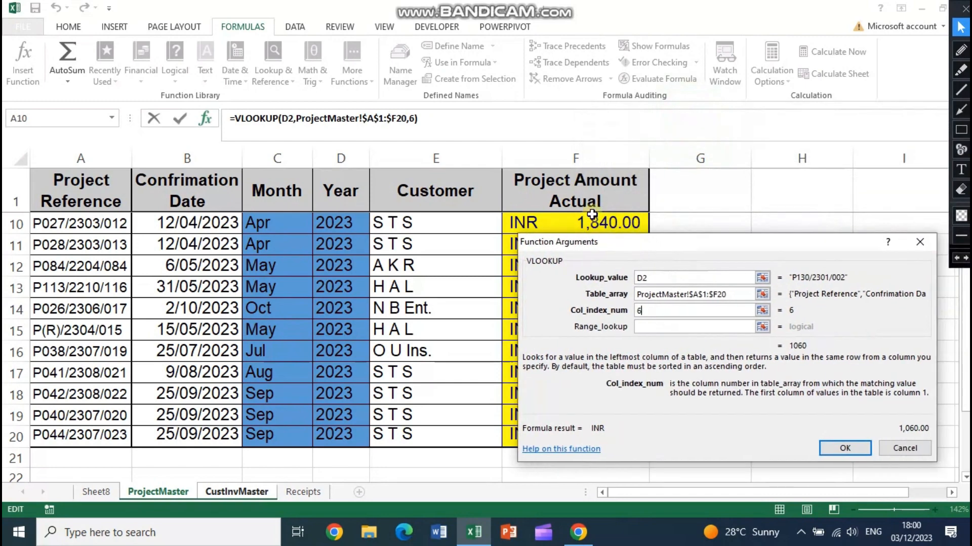
pyautogui.click(658, 327)
pyautogui.write('0')
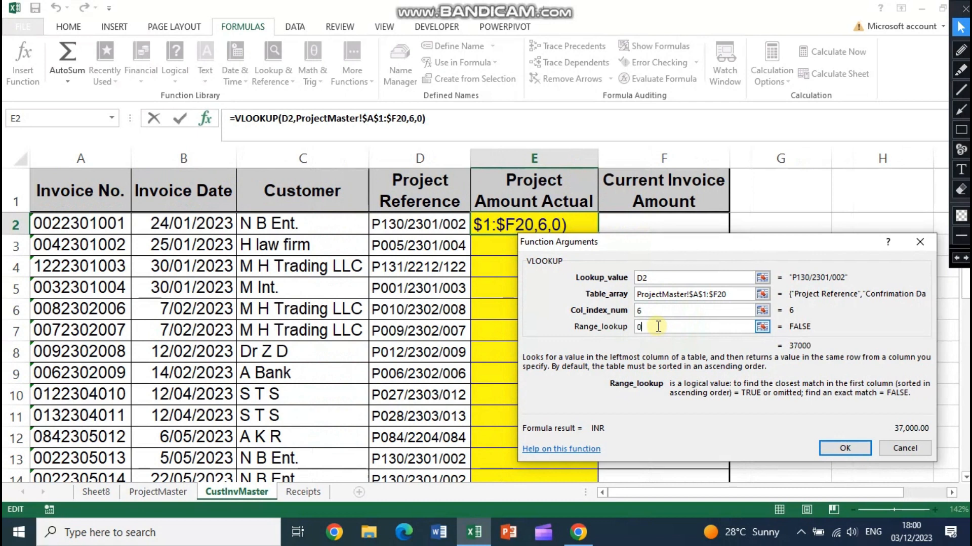
pyautogui.click(845, 449)
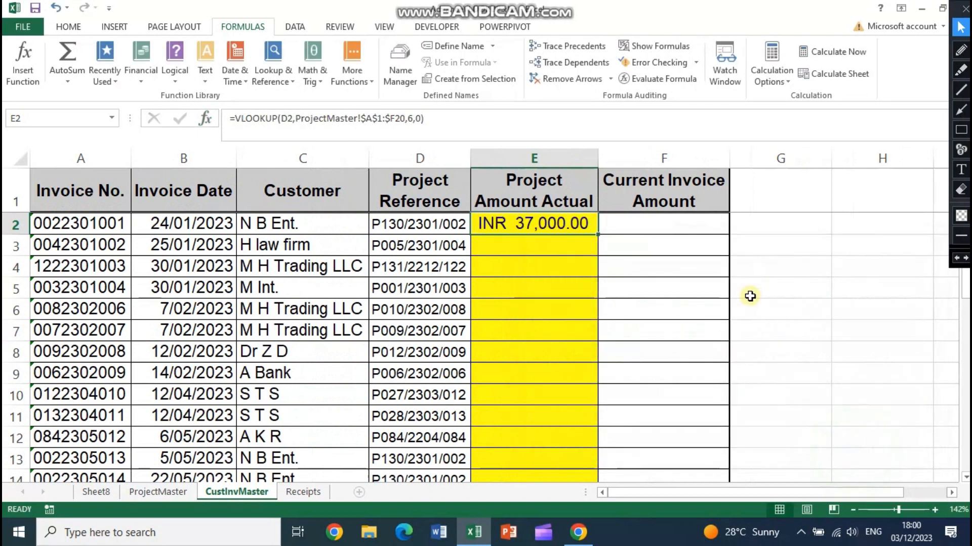
# Try to fill the VLOOKUP formula from E2 down the Project Amount Actual column.
pyautogui.doubleClick(599, 235)
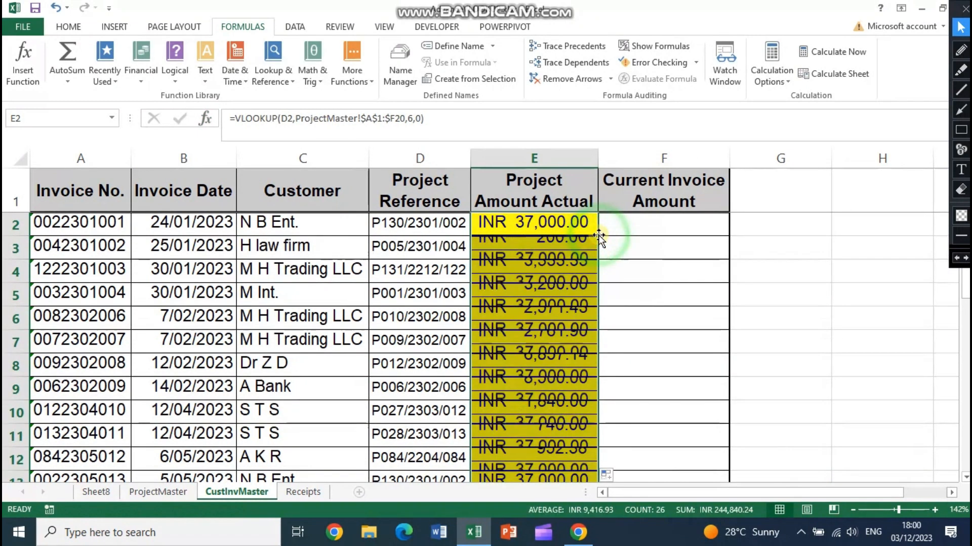
pyautogui.hotkey('ctrl', 'z')
# Copy the VLOOKUP formula from E2 and paste only the formula into E3:E27 of the Project Amount Actual column.
pyautogui.rightClick(565, 222)
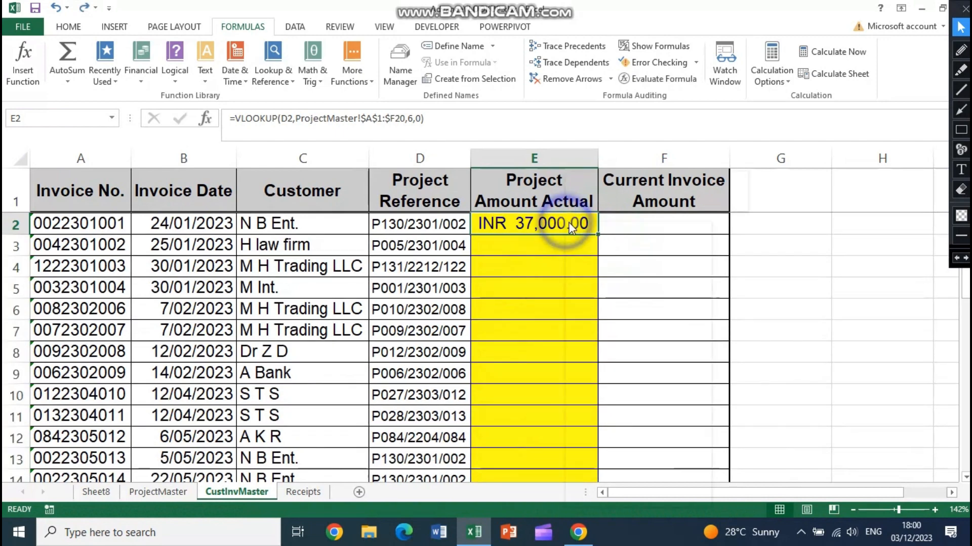
pyautogui.click(626, 251)
pyautogui.moveTo(574, 241); pyautogui.dragTo(558, 442)
pyautogui.rightClick(559, 422)
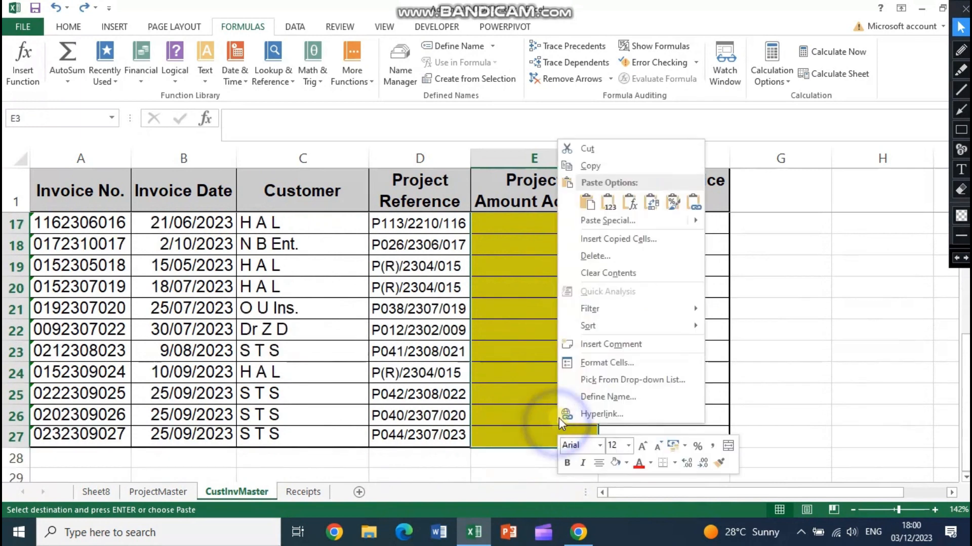
pyautogui.click(630, 204)
pyautogui.scroll(5, 676, 331)
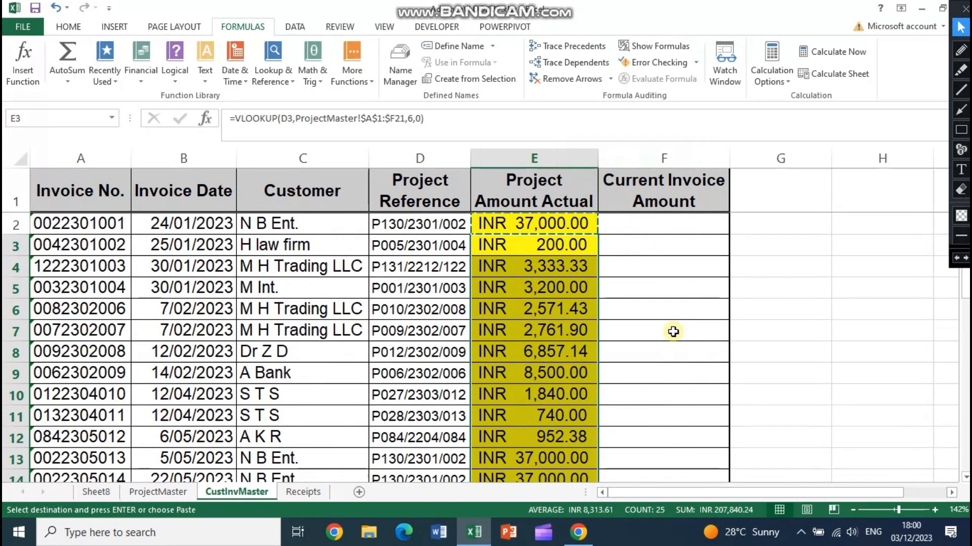
pyautogui.press('Escape')
# Clear all the VLOOKUP formulas from E2 down through the end of the Project Amount Actual column.
pyautogui.click(551, 222)
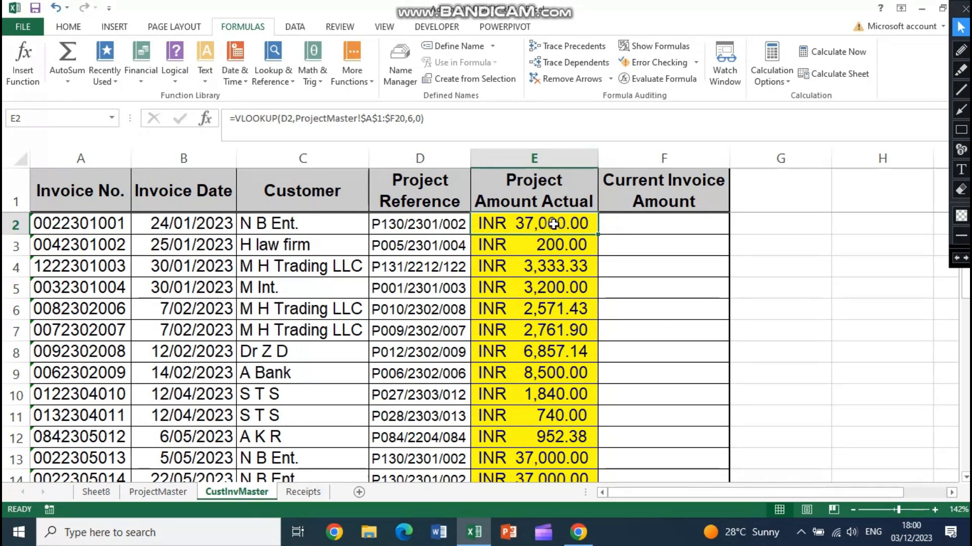
pyautogui.moveTo(553, 224)
pyautogui.mouseDown()
pyautogui.moveTo(554, 477)
pyautogui.moveTo(553, 449)
pyautogui.mouseUp()
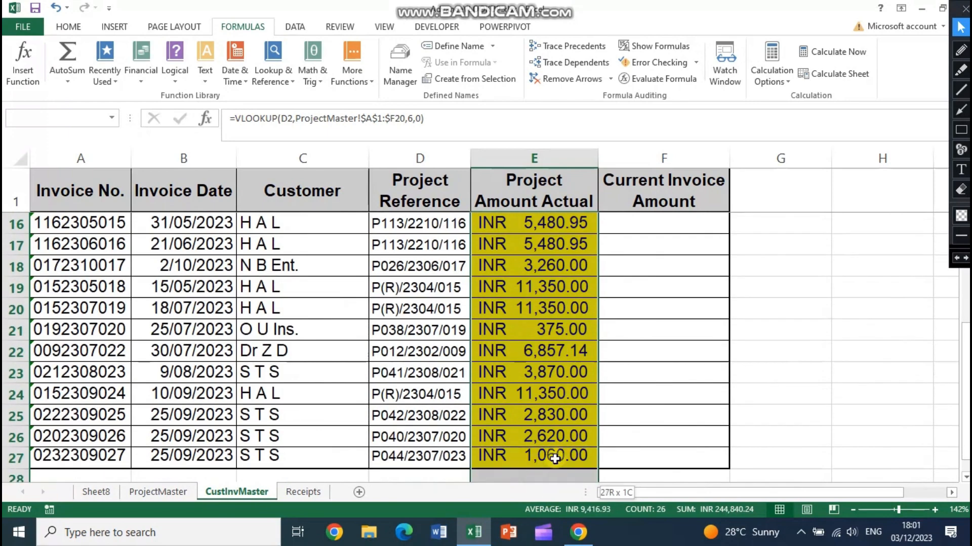
pyautogui.press('Delete')
pyautogui.scroll(5, 594, 355)
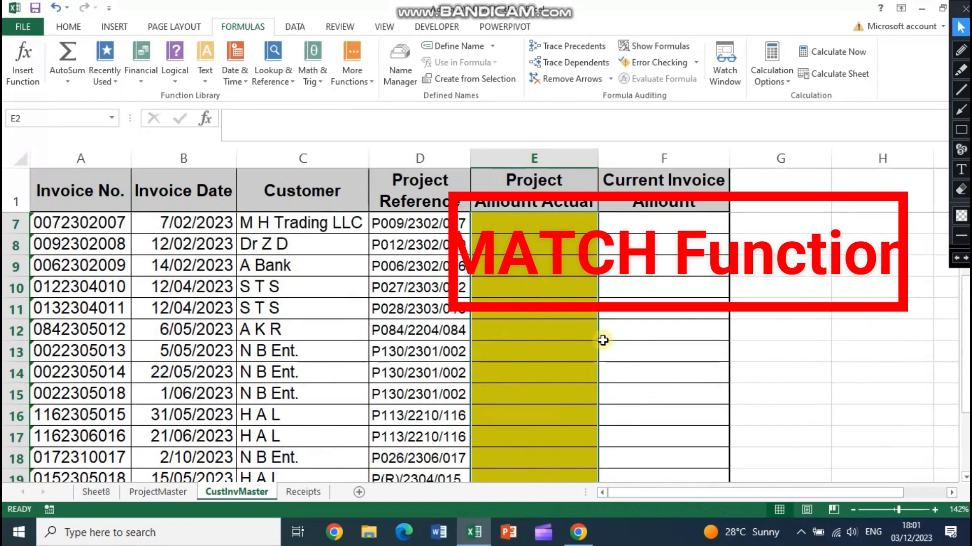
pyautogui.click(536, 229)
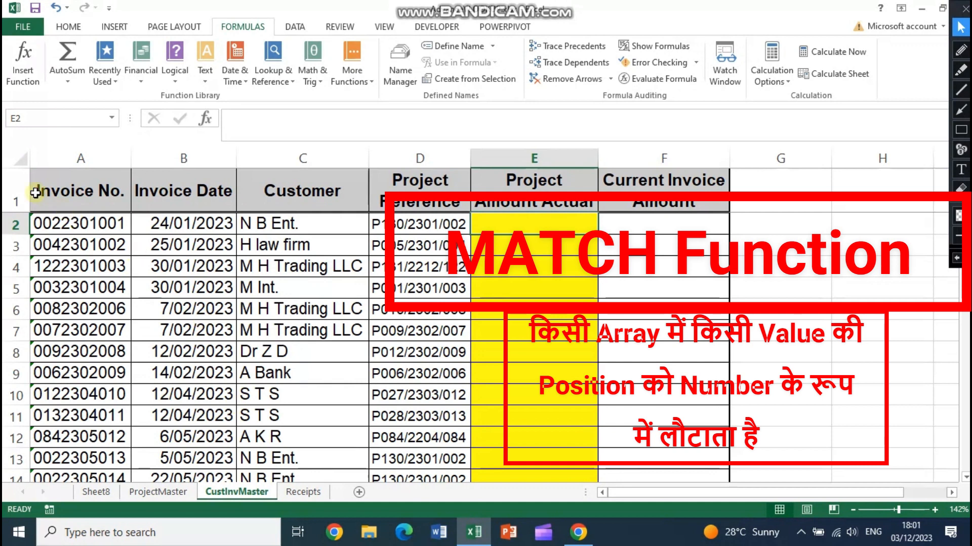
# Insert a blank row above the header row of CustInvMaster.
pyautogui.click(10, 187)
pyautogui.rightClick(10, 189)
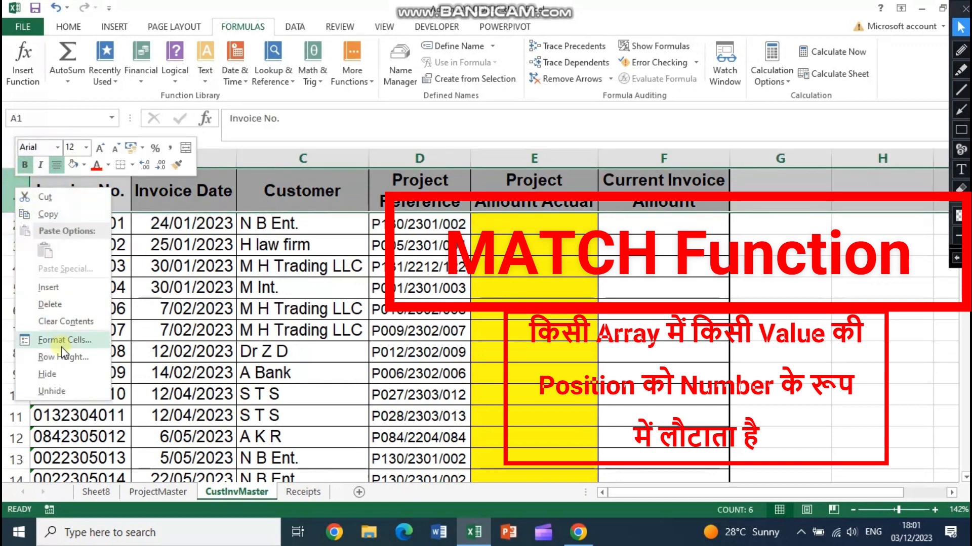
pyautogui.click(49, 287)
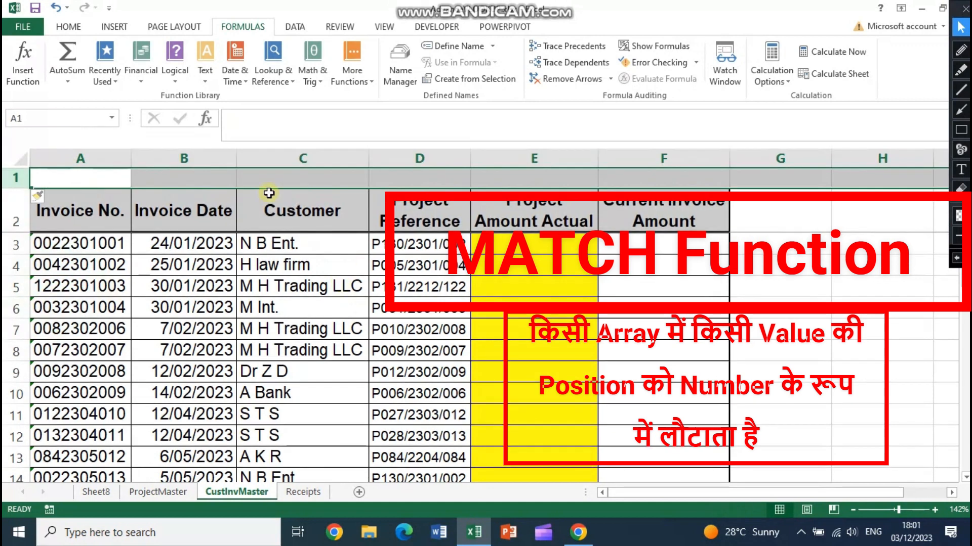
# Start a MATCH function in cell A1 with the Invoice No. header in A2 as the lookup value.
pyautogui.click(65, 176)
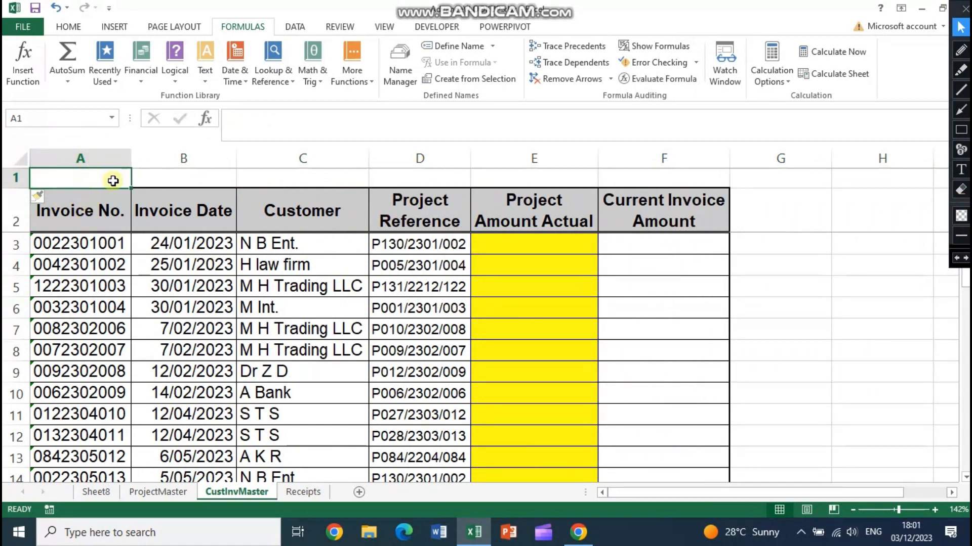
pyautogui.click(274, 81)
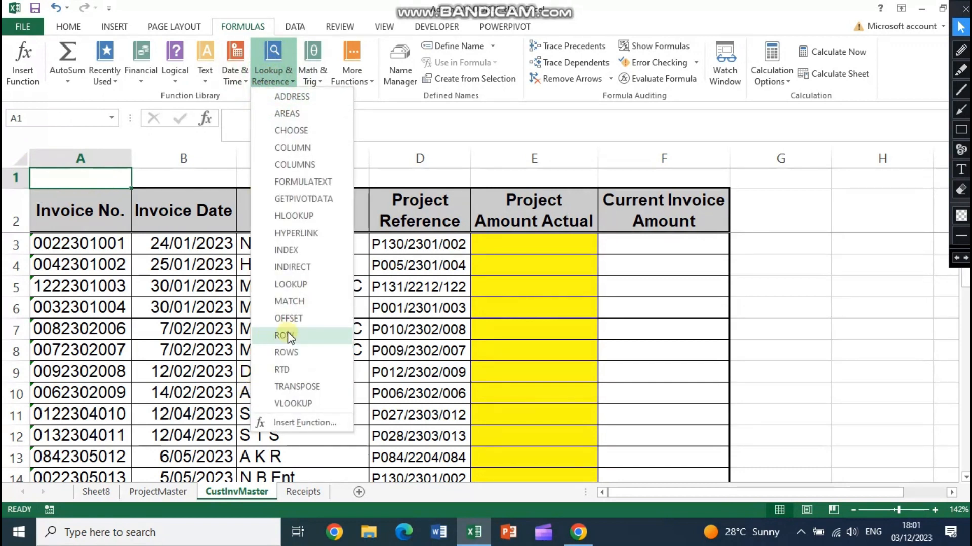
pyautogui.click(297, 301)
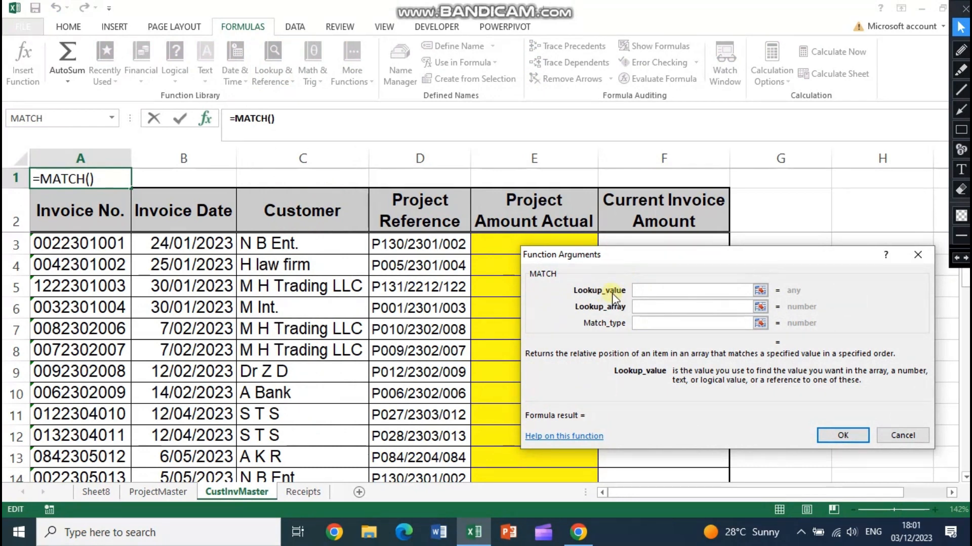
pyautogui.click(104, 212)
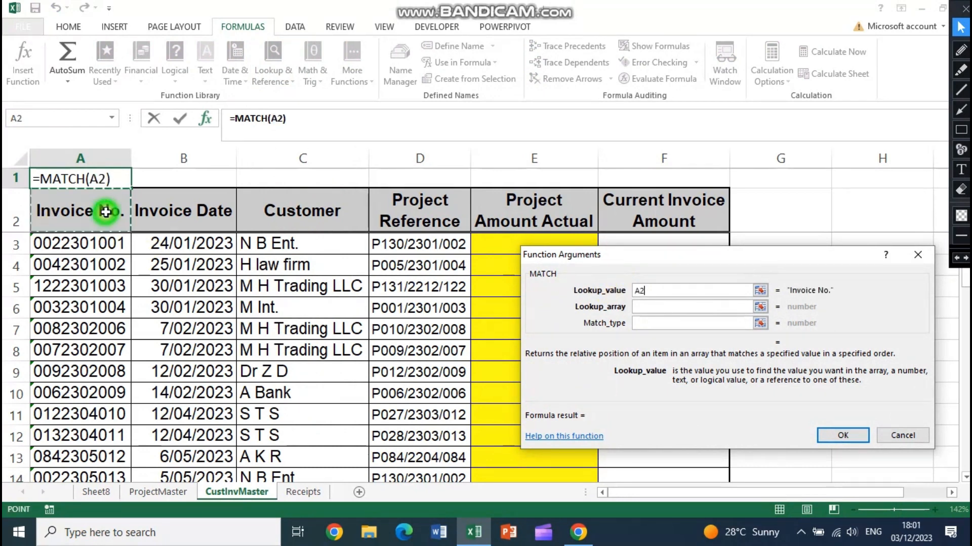
# Set the MATCH lookup array to the ProjectMaster header row A1:F1 and the match type to 0.
pyautogui.click(644, 306)
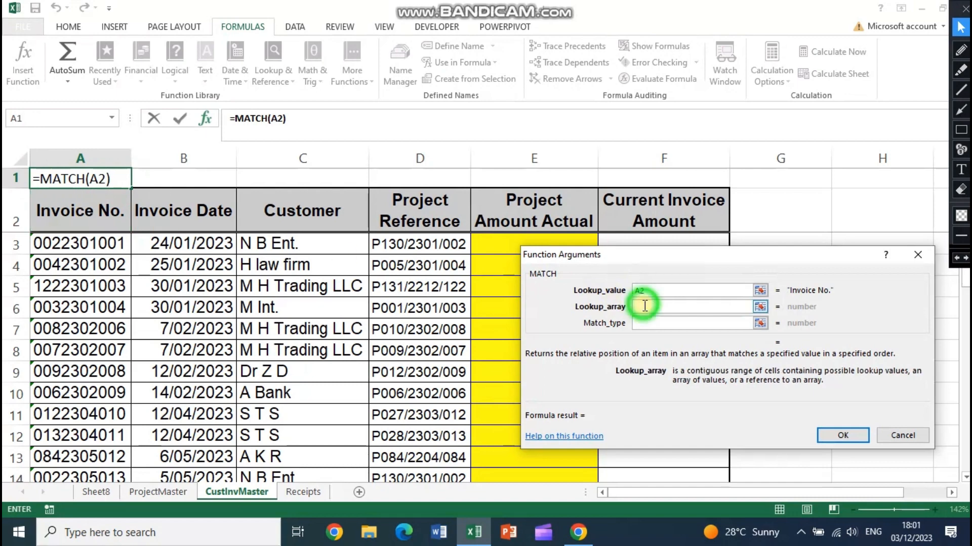
pyautogui.click(155, 493)
pyautogui.moveTo(76, 195); pyautogui.dragTo(578, 189)
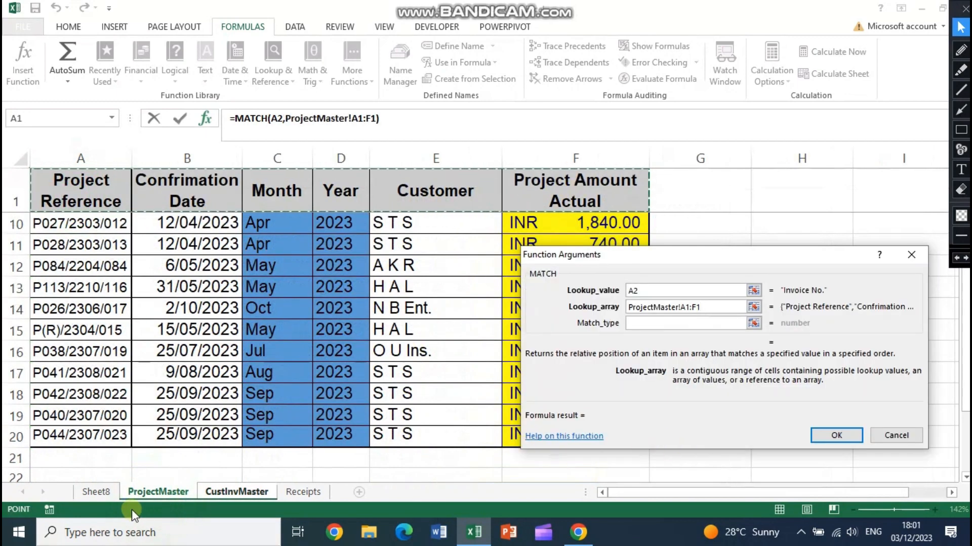
pyautogui.click(634, 323)
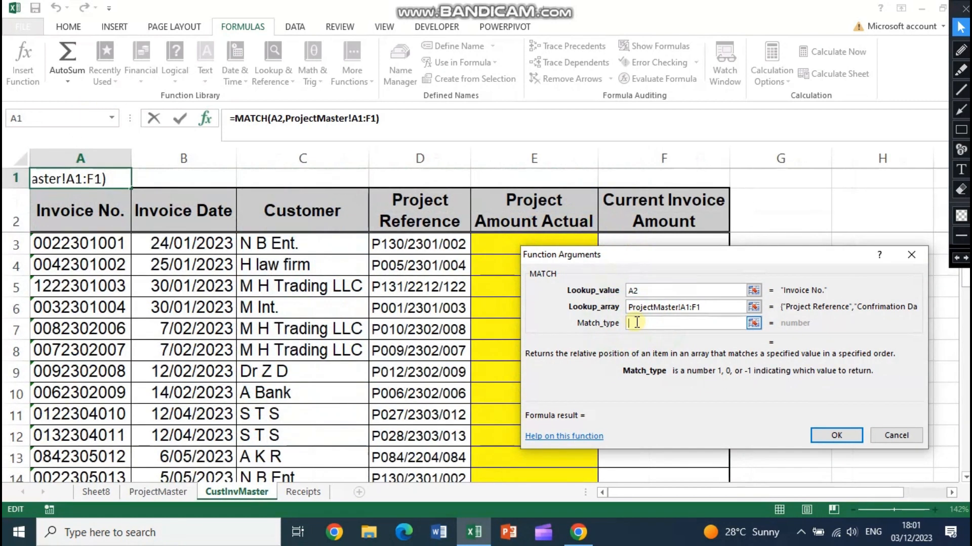
pyautogui.write('0')
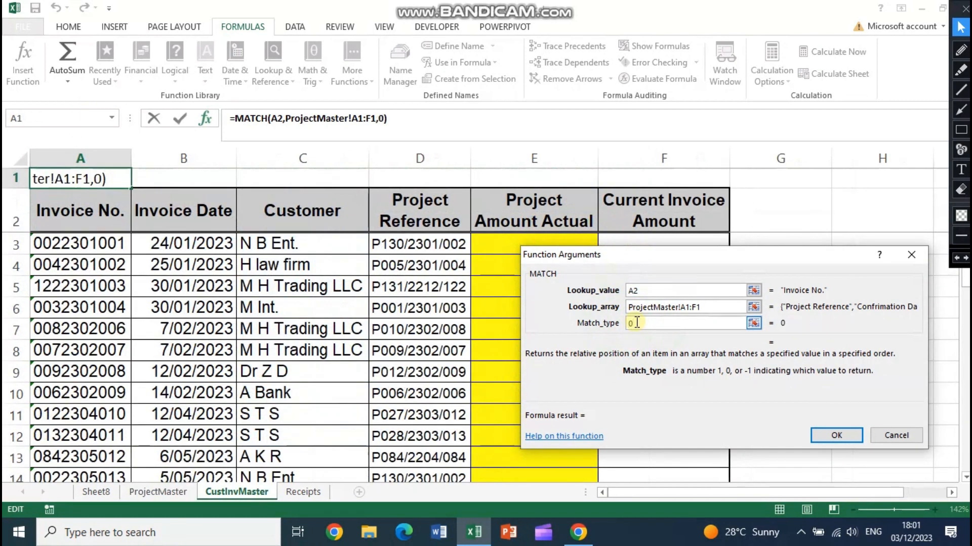
# Change the lookup array to ProjectMaster!$A1:F1, enter the MATCH formula in A1 and fill it across to F1.
pyautogui.click(680, 307)
pyautogui.write('$')
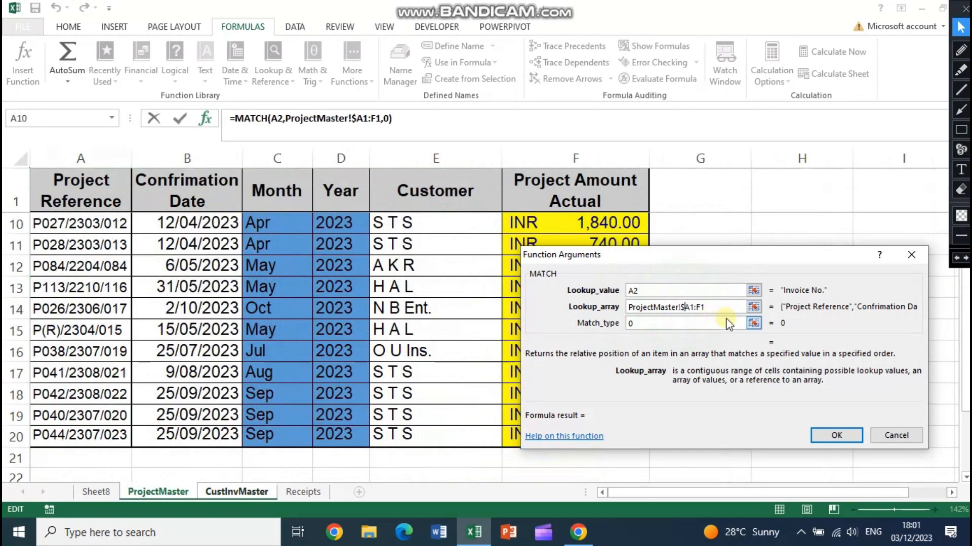
pyautogui.click(838, 436)
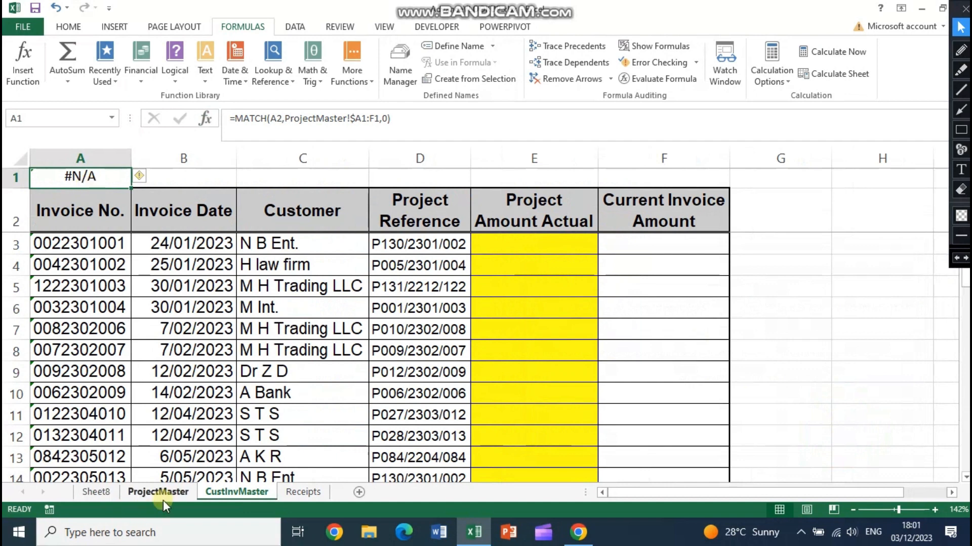
pyautogui.moveTo(132, 189); pyautogui.dragTo(704, 190)
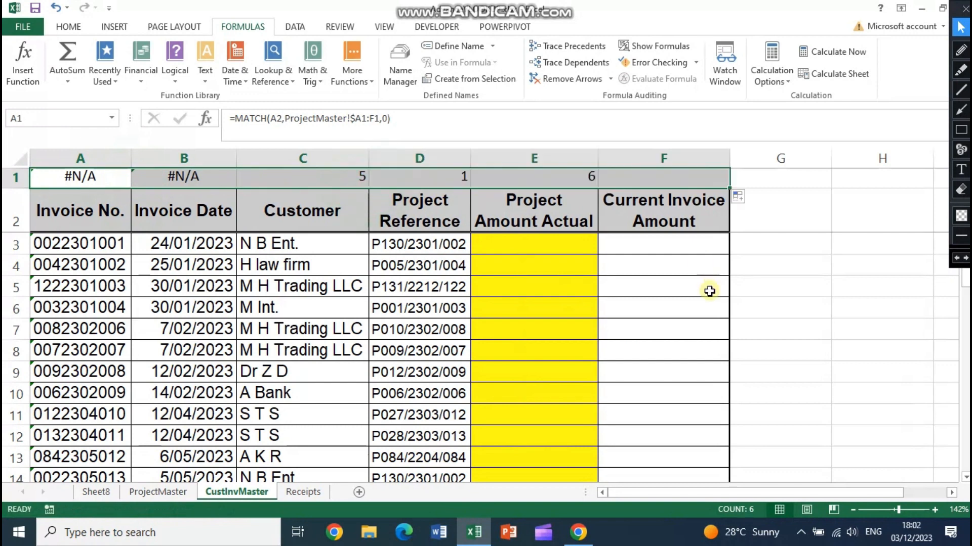
# Examine the MATCH formulas and results in row 1 against the headers below them, ending on Project Amount Actual.
pyautogui.click(339, 176)
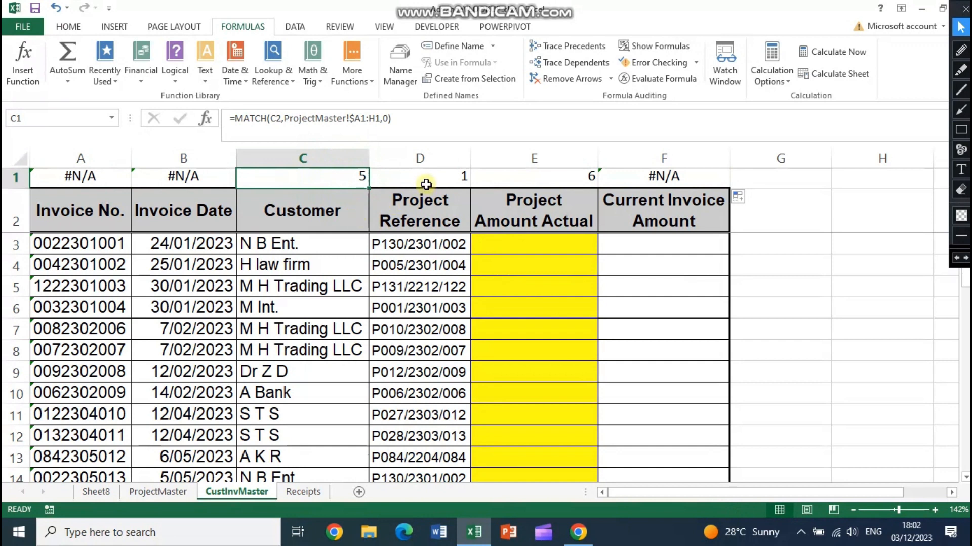
pyautogui.click(429, 181)
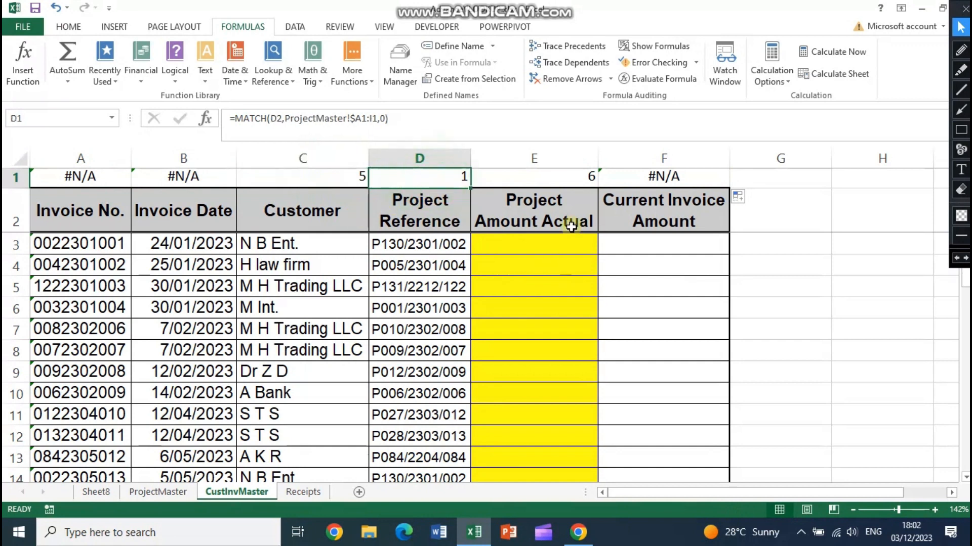
pyautogui.click(568, 181)
pyautogui.moveTo(321, 175); pyautogui.dragTo(533, 178)
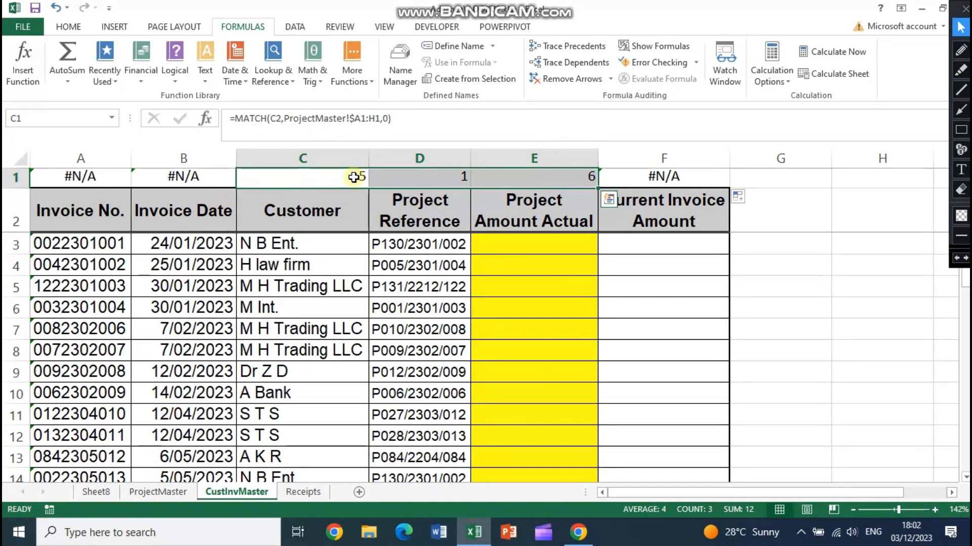
pyautogui.click(674, 176)
pyautogui.click(87, 182)
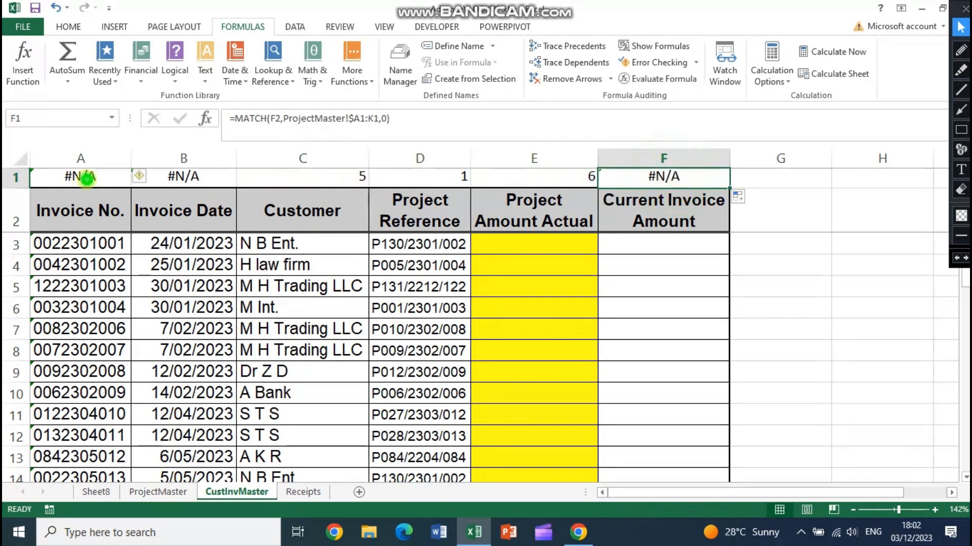
pyautogui.click(622, 182)
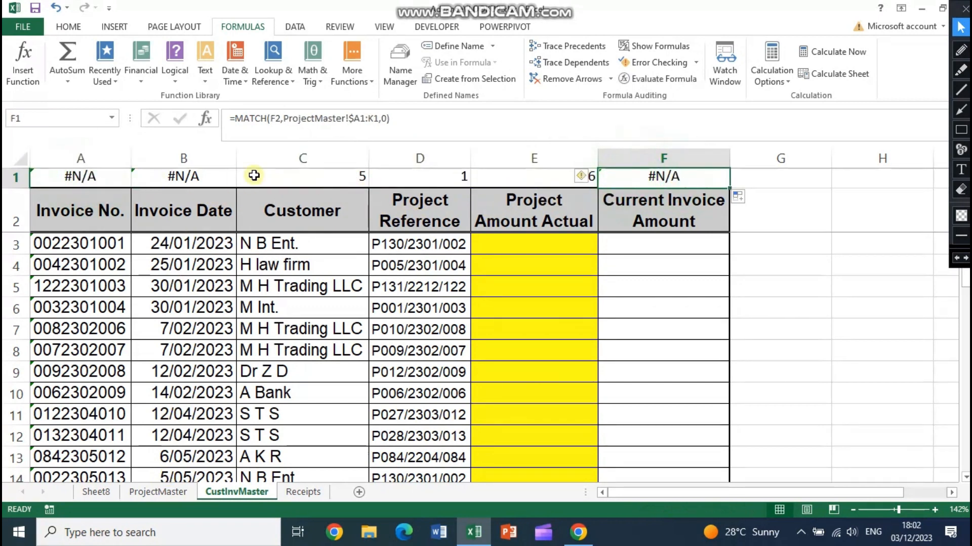
pyautogui.click(237, 161)
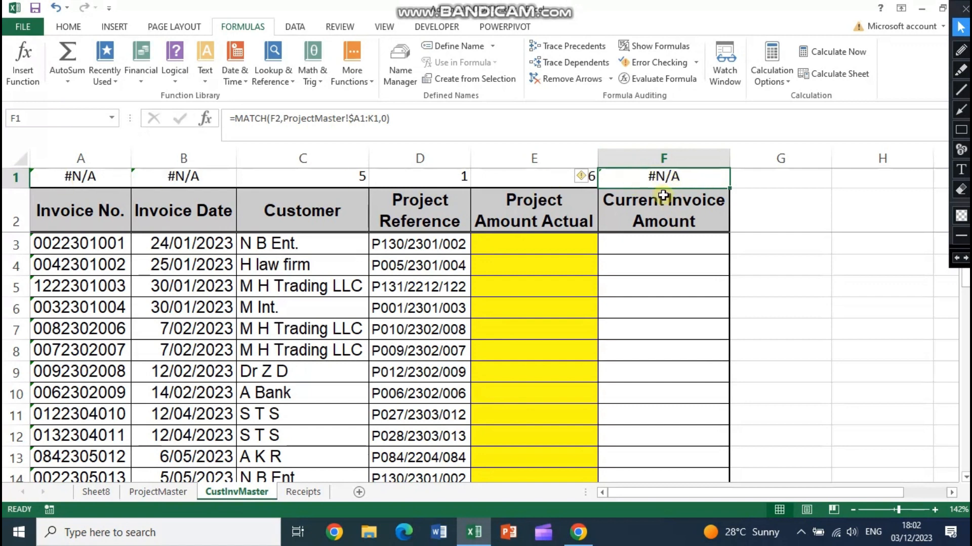
pyautogui.click(530, 181)
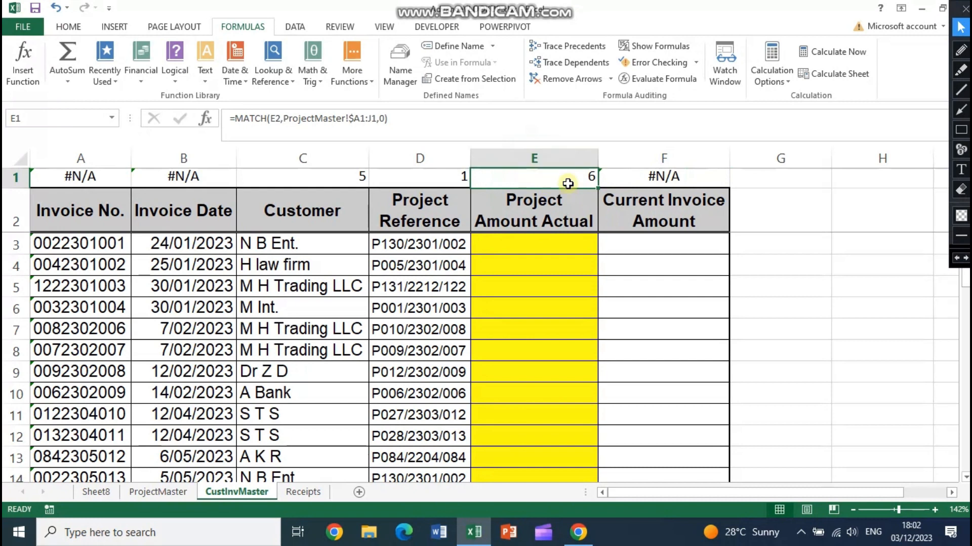
# Start a VLOOKUP function in cell E3 with the project reference in D3 as the lookup value.
pyautogui.click(530, 245)
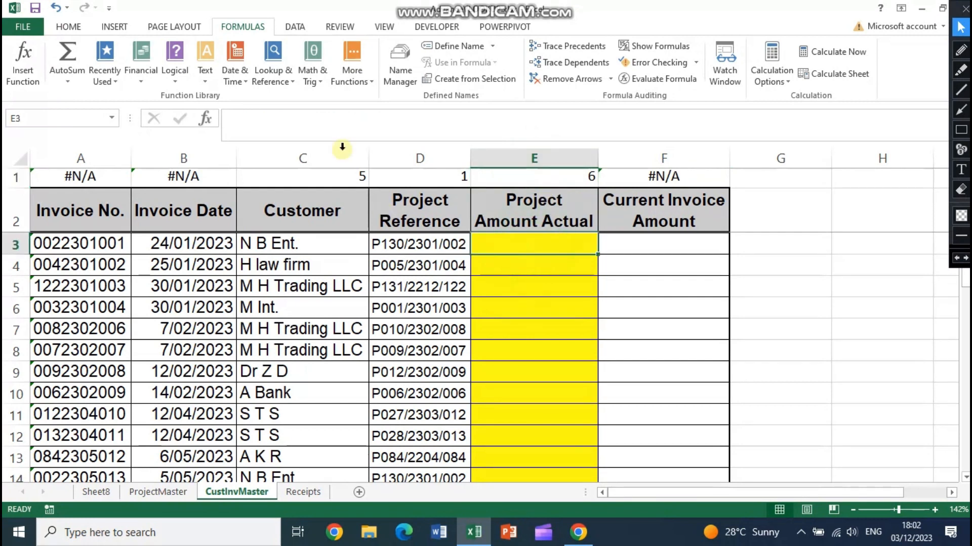
pyautogui.click(292, 85)
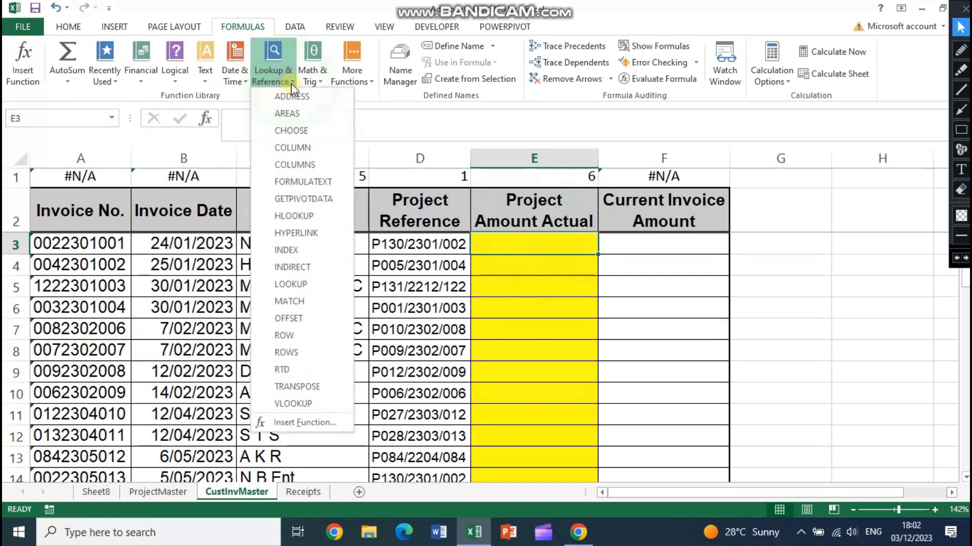
pyautogui.click(294, 404)
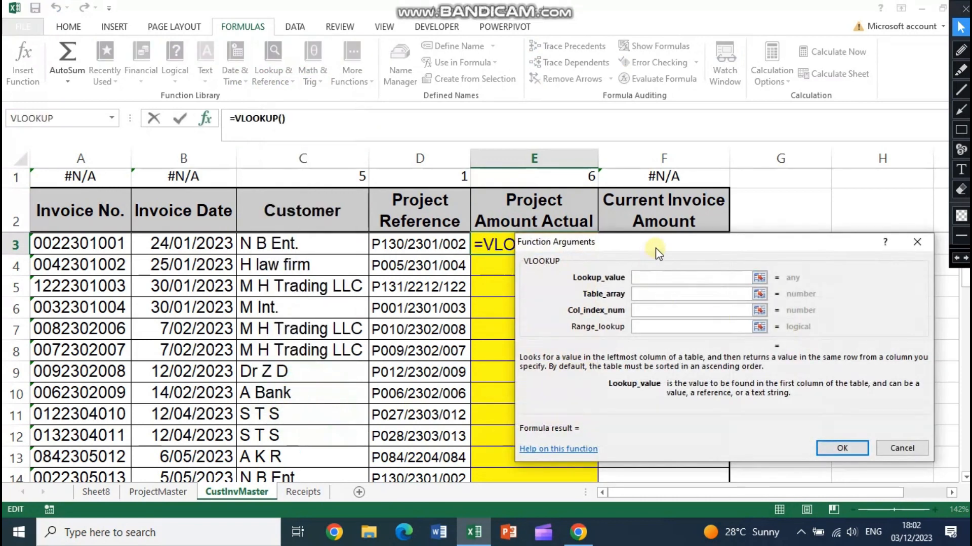
pyautogui.moveTo(657, 252); pyautogui.dragTo(753, 248)
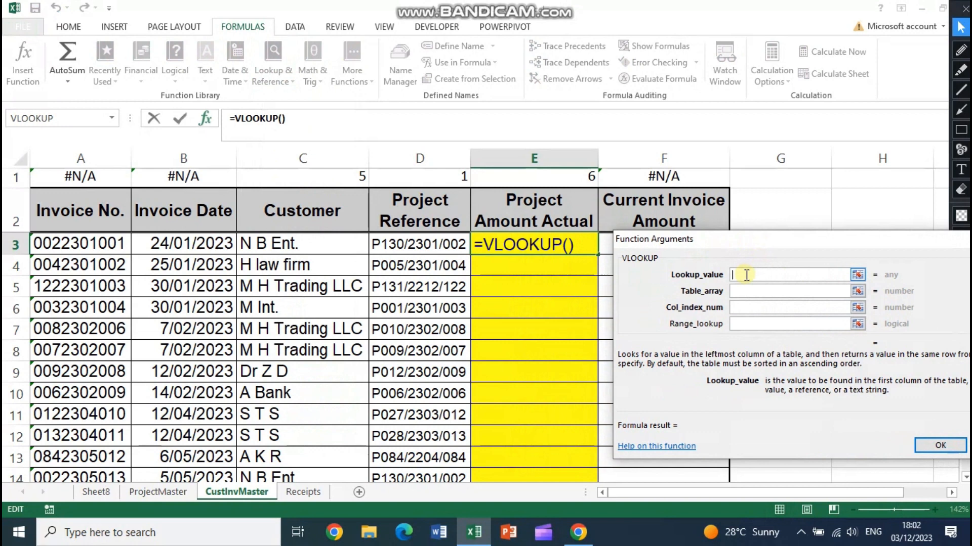
pyautogui.click(405, 252)
# Set the VLOOKUP table array to ProjectMaster!A1:F20 and the column index number to the MATCH result in E1.
pyautogui.click(748, 292)
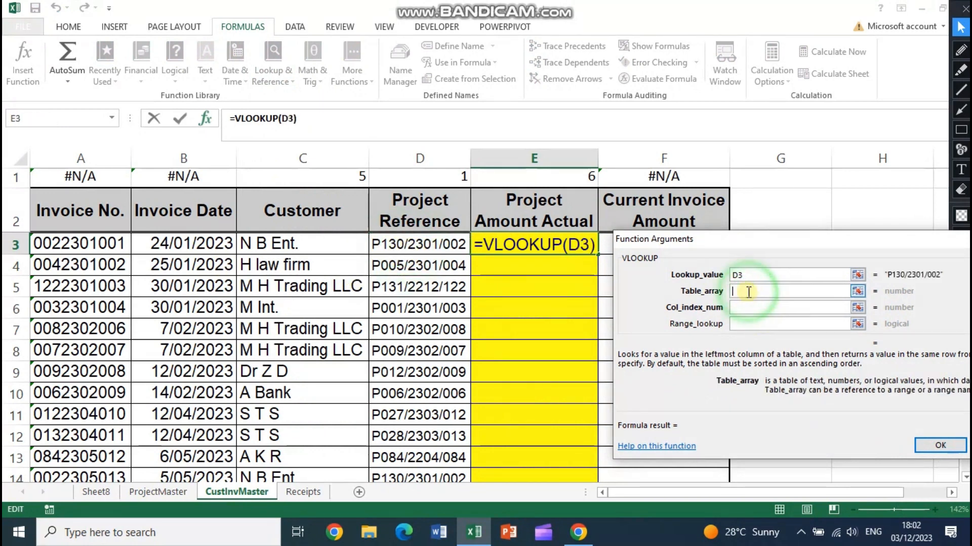
pyautogui.click(158, 491)
pyautogui.moveTo(79, 192); pyautogui.dragTo(575, 457)
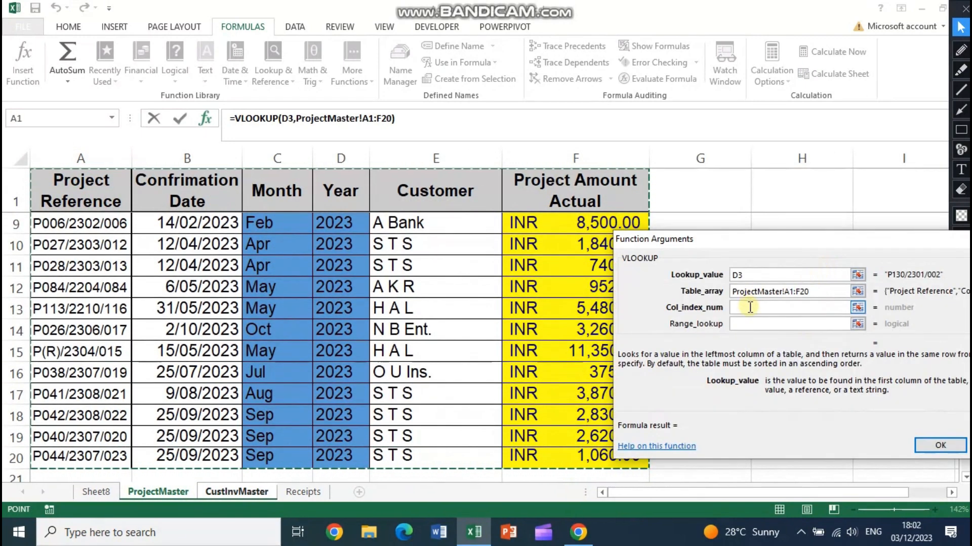
pyautogui.click(750, 307)
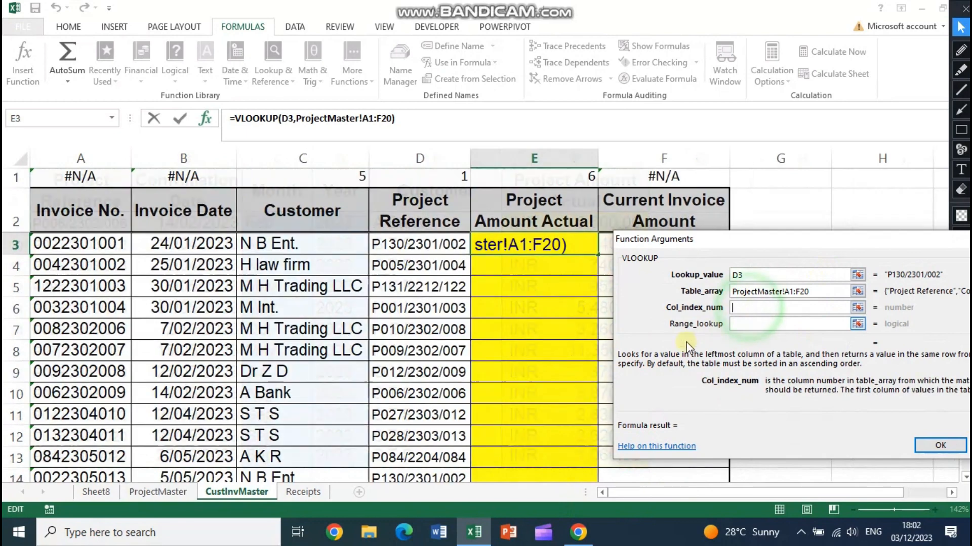
pyautogui.click(574, 178)
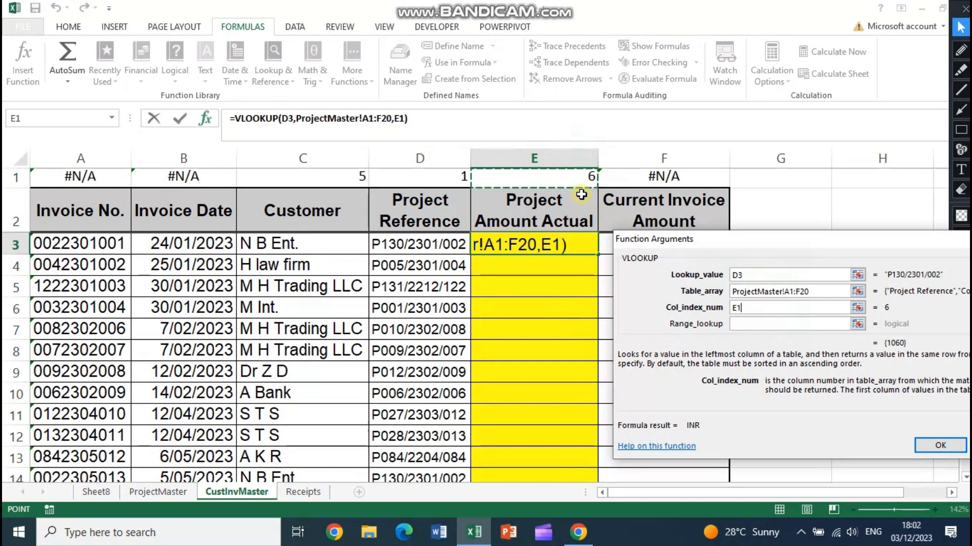
# Lock the VLOOKUP column index as $E$1, set the range lookup to 0 and enter the formula in E3.
pyautogui.click(403, 118)
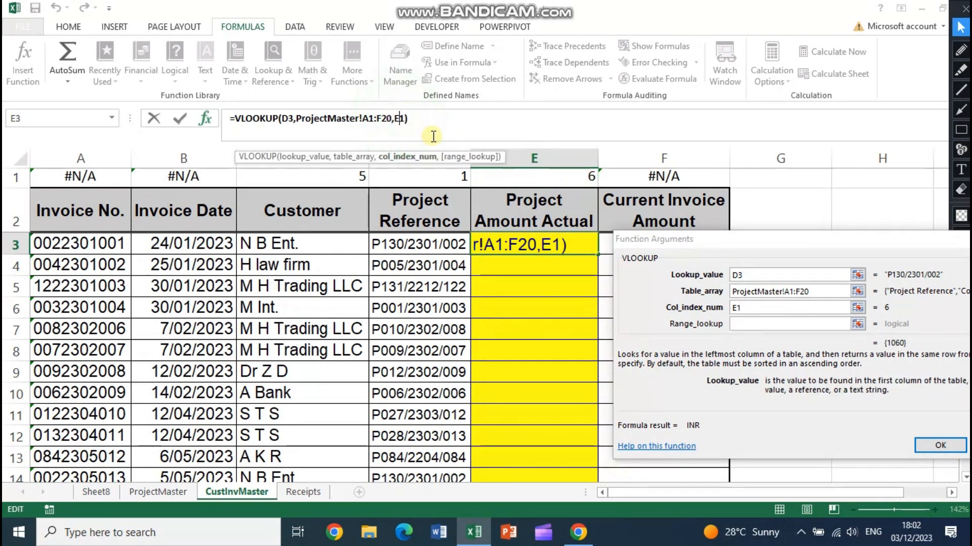
pyautogui.write('$E')
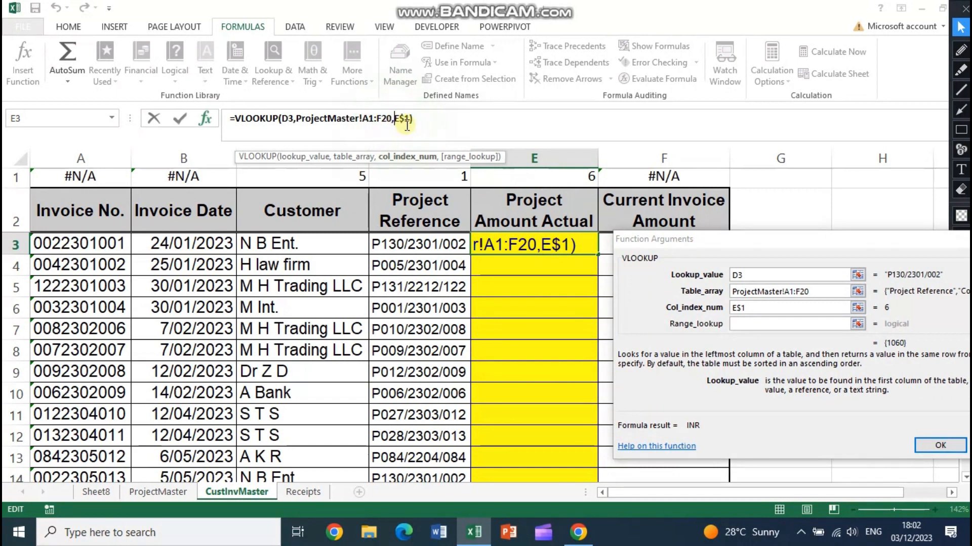
pyautogui.write('$')
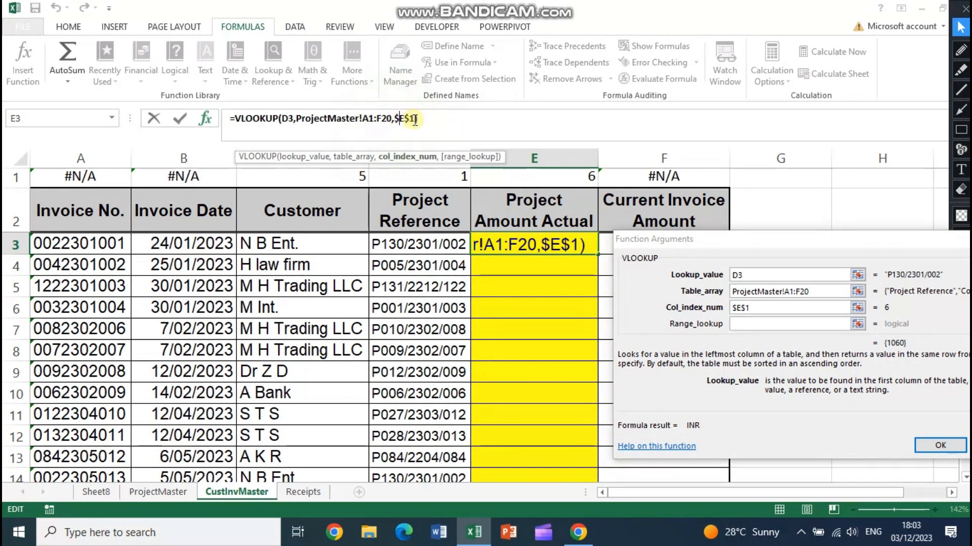
pyautogui.click(746, 324)
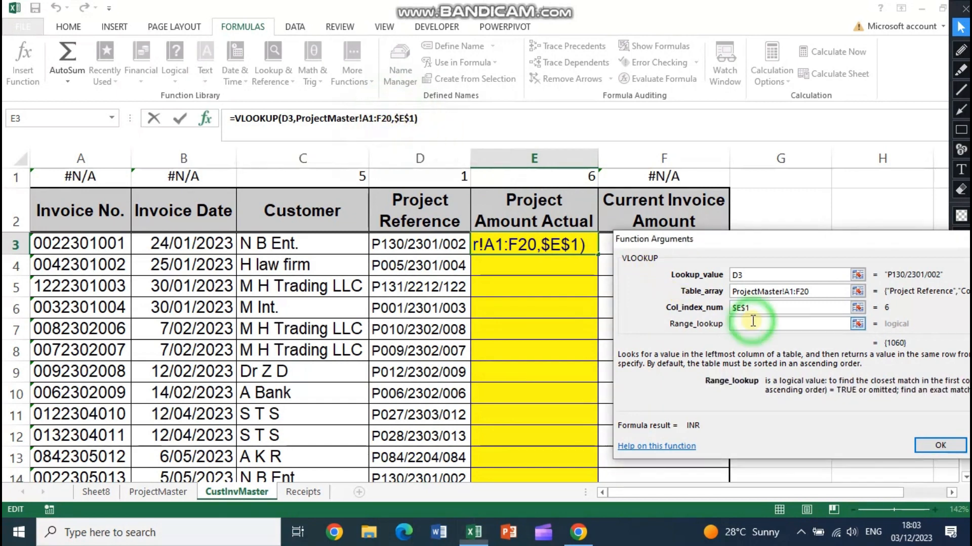
pyautogui.write('0')
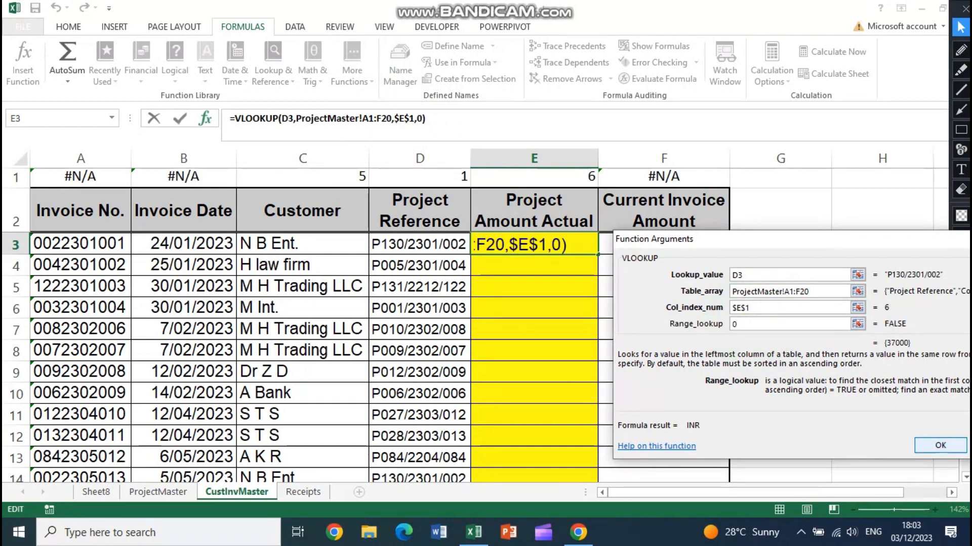
pyautogui.click(936, 445)
# Copy the VLOOKUP formula from E3 and paste it into E4:E28.
pyautogui.rightClick(523, 243)
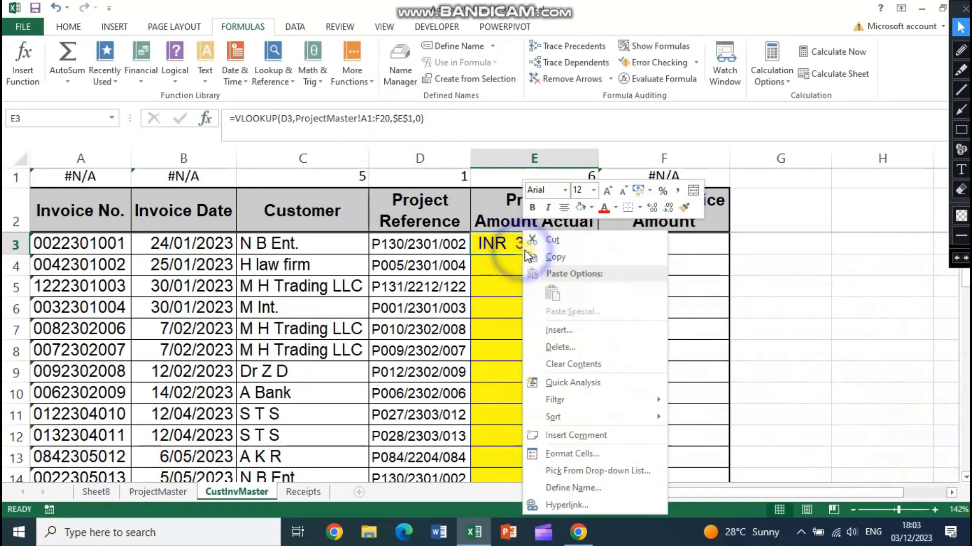
pyautogui.click(556, 257)
pyautogui.moveTo(555, 494); pyautogui.dragTo(537, 434)
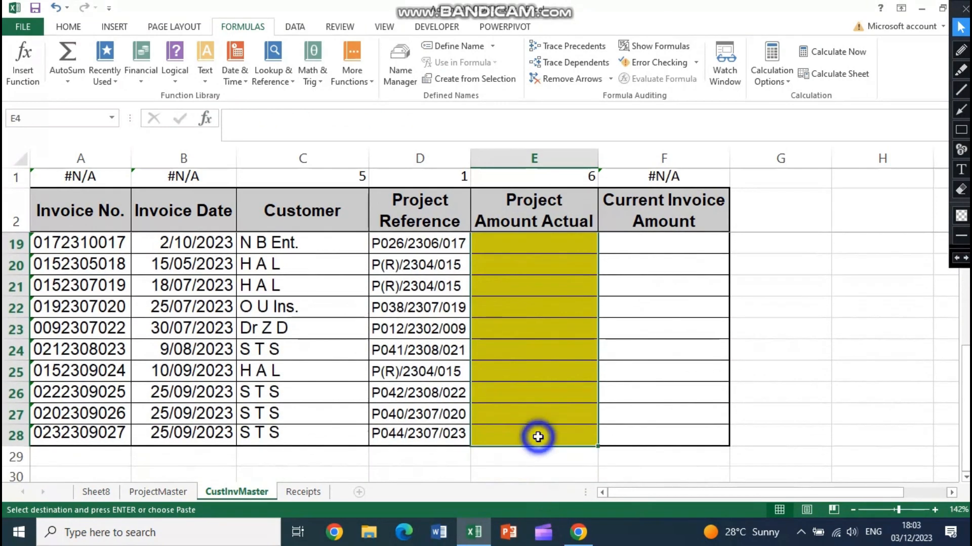
pyautogui.rightClick(536, 433)
pyautogui.click(614, 216)
pyautogui.scroll(6, 682, 356)
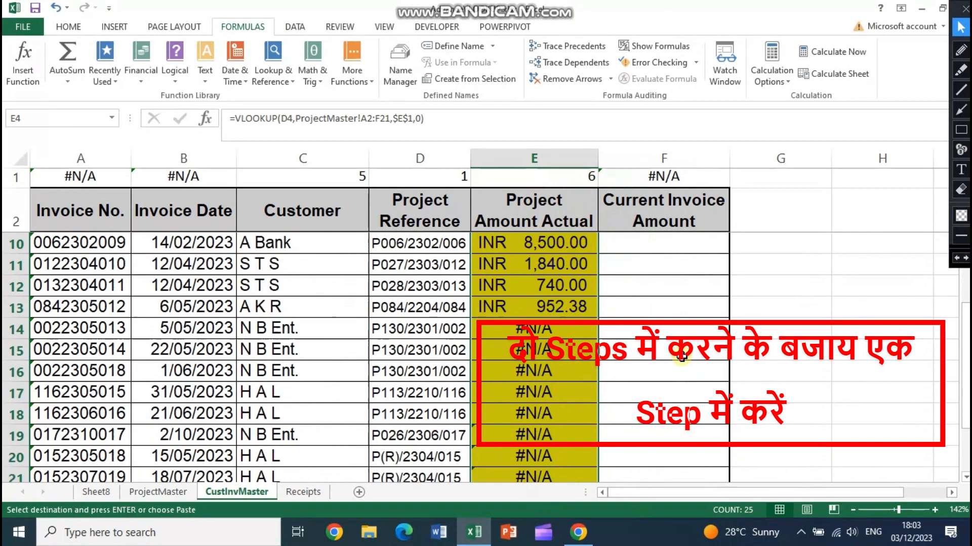
# Undo the formula paste, the VLOOKUP entry in E3 and the MATCH fill across row 1, and clear the copy selection.
pyautogui.hotkey('ctrl', 'z')
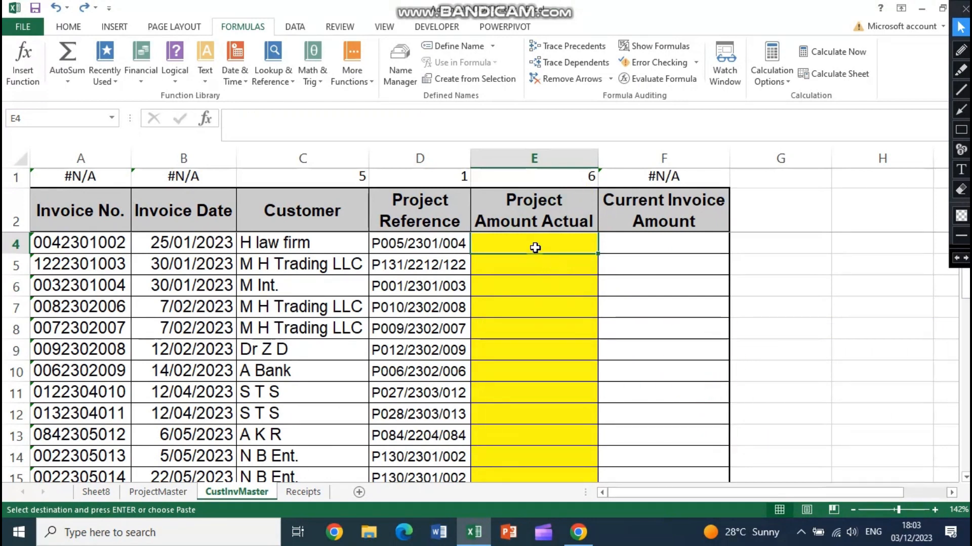
pyautogui.hotkey('ctrl', 'z')
pyautogui.hotkey('ctrl', 'z')
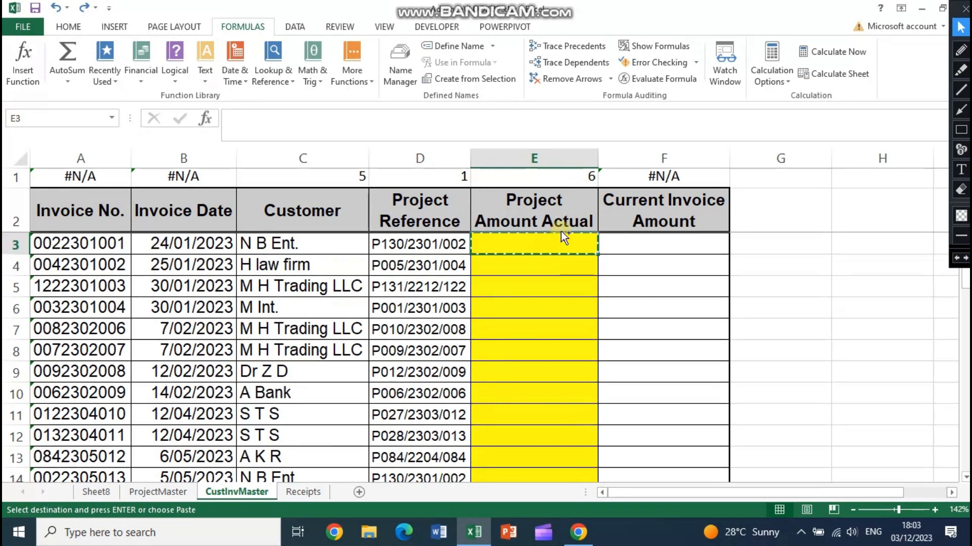
pyautogui.hotkey('ctrl', 'z')
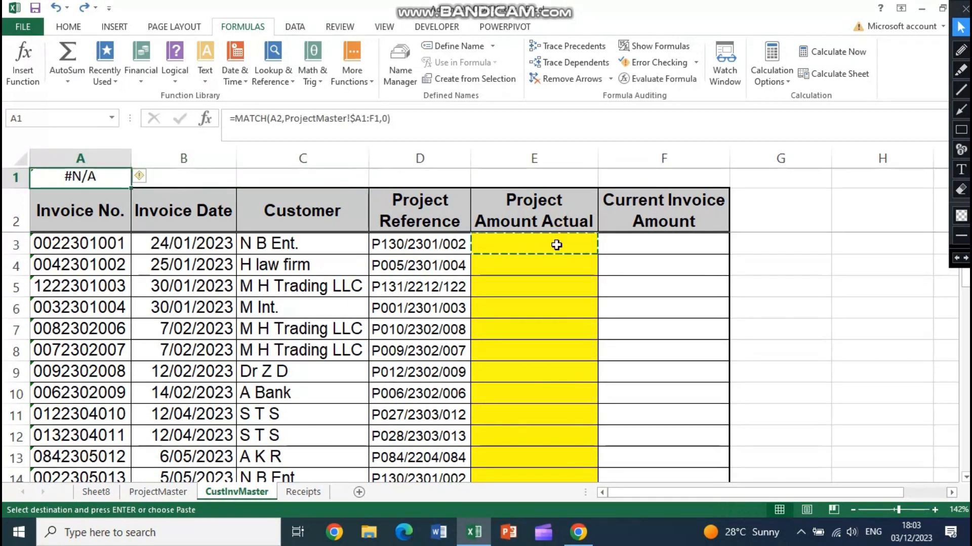
pyautogui.press('Escape')
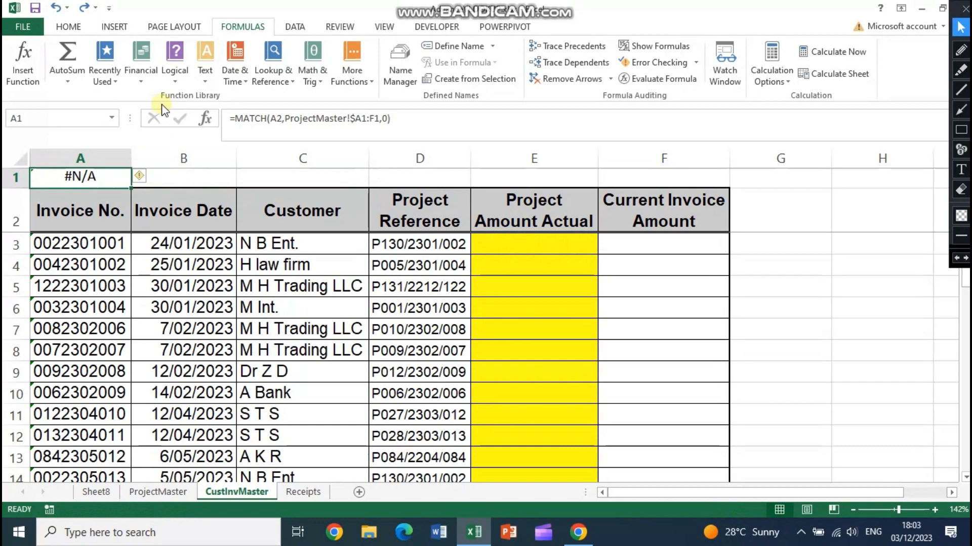
# Redo the undone MATCH fill, VLOOKUP entry and pasted formulas, and review the Project Amount Actual column.
pyautogui.click(82, 8)
pyautogui.click(83, 8)
pyautogui.click(82, 8)
pyautogui.click(83, 8)
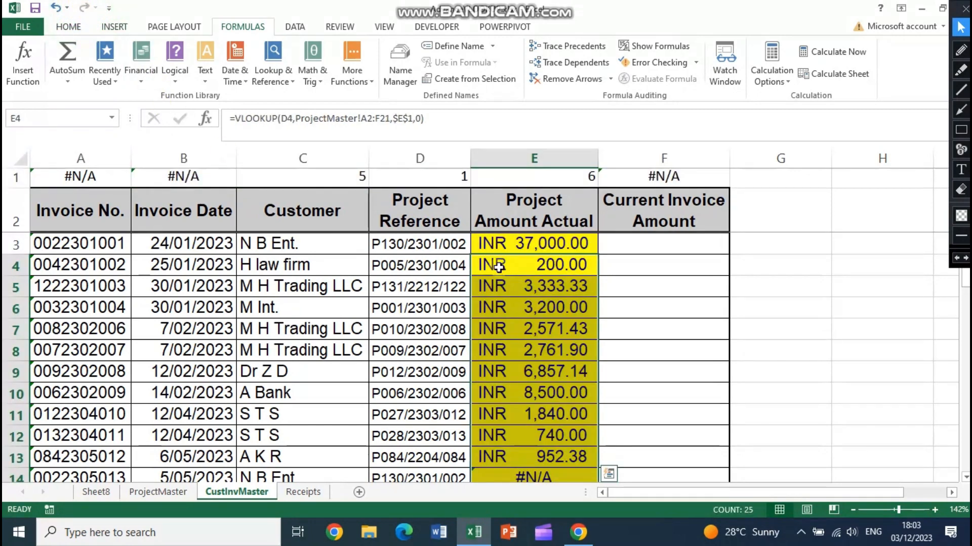
pyautogui.scroll(-5, 587, 369)
pyautogui.scroll(5, 583, 313)
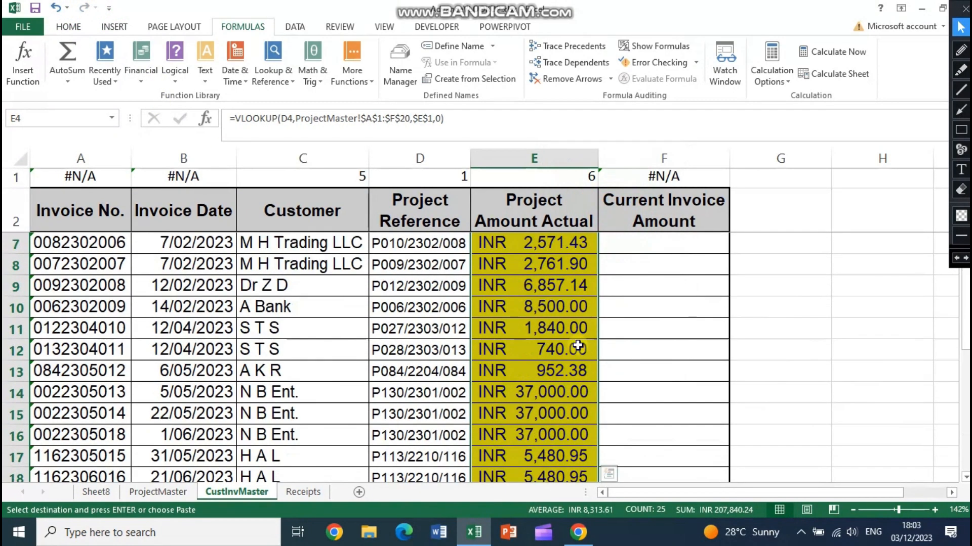
pyautogui.hotkey('ctrl', 'y')
# Inspect the MATCH formula in E1 and the VLOOKUP in E3, and widen column E to show more of the formula.
pyautogui.click(591, 178)
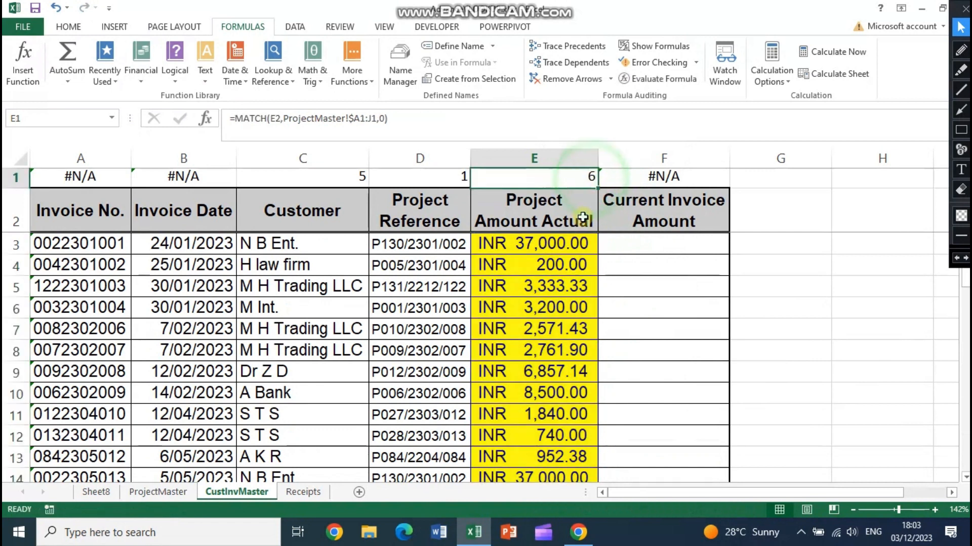
pyautogui.click(562, 245)
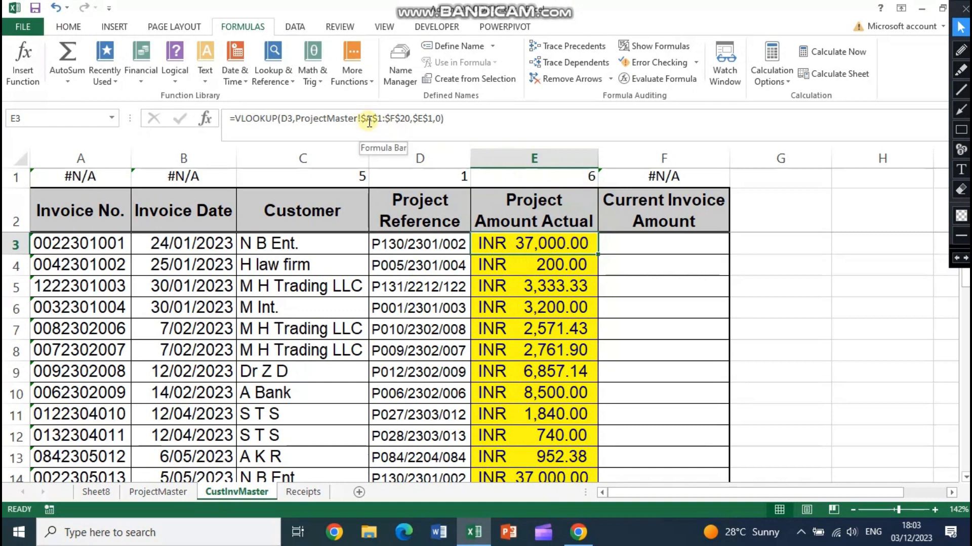
pyautogui.doubleClick(564, 248)
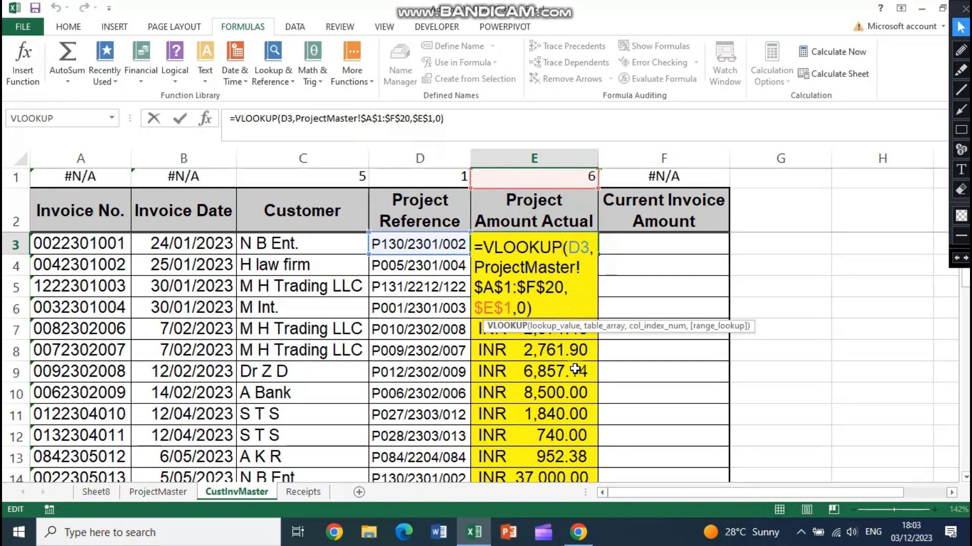
pyautogui.moveTo(598, 157); pyautogui.dragTo(807, 159)
# Replace the $E$1 column index in E3's VLOOKUP with a nested MATCH whose lookup value is the header reference E$2.
pyautogui.doubleClick(595, 241)
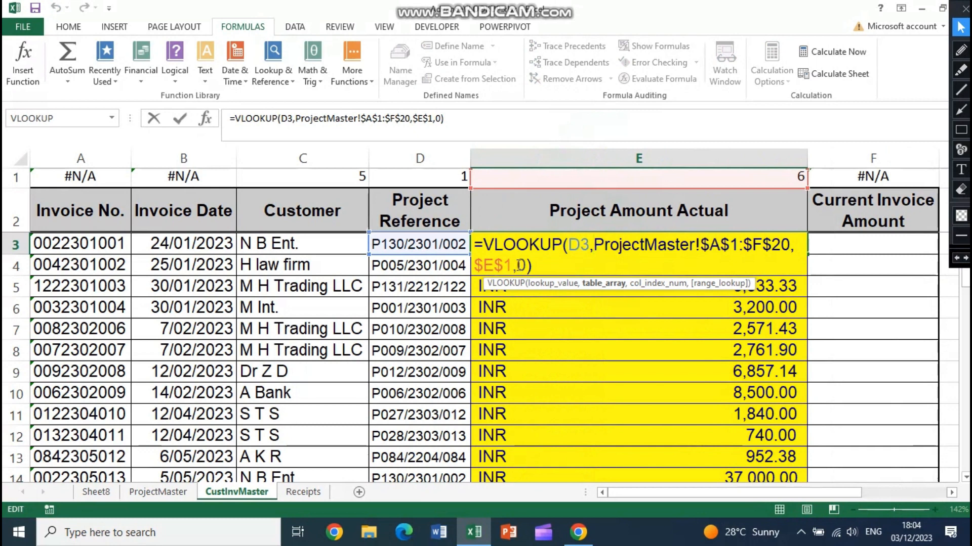
pyautogui.moveTo(510, 265); pyautogui.dragTo(479, 265)
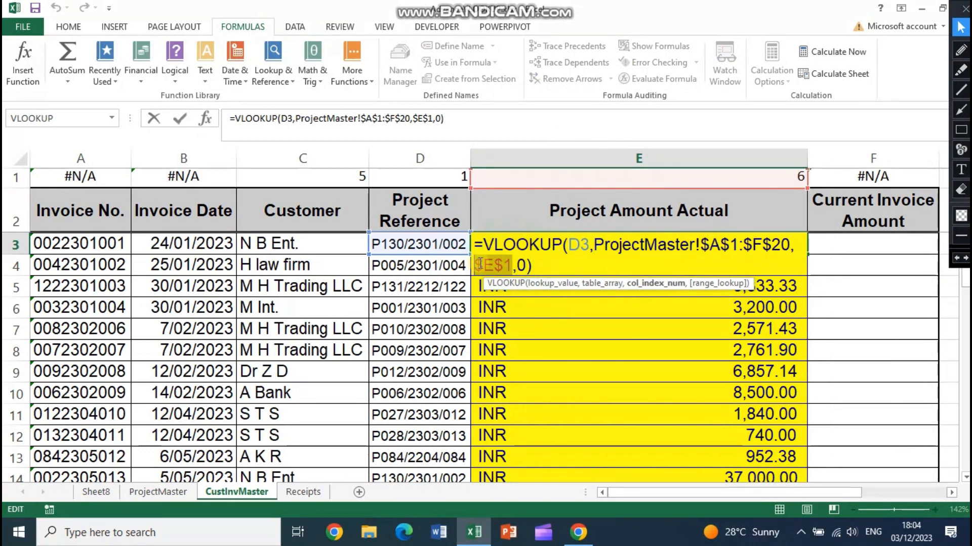
pyautogui.write('MATCH')
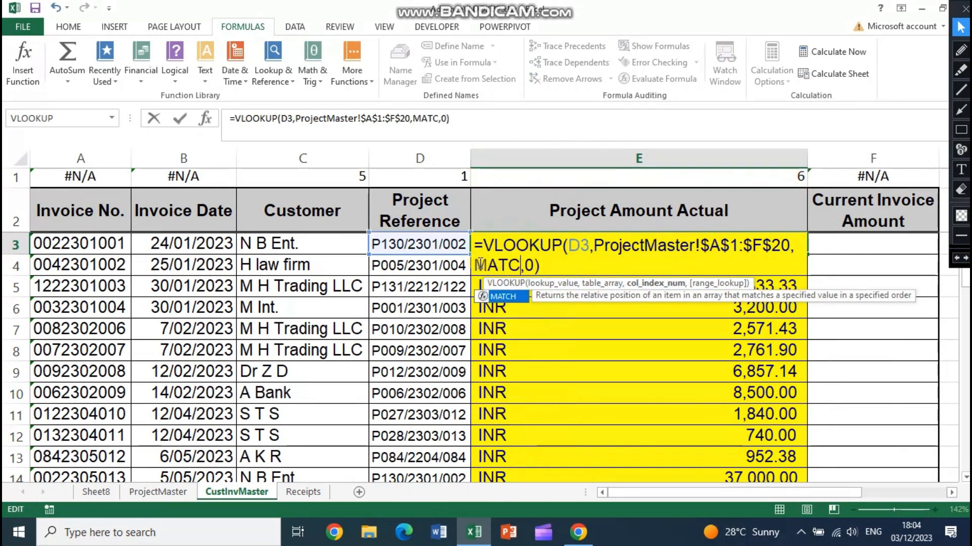
pyautogui.write('(')
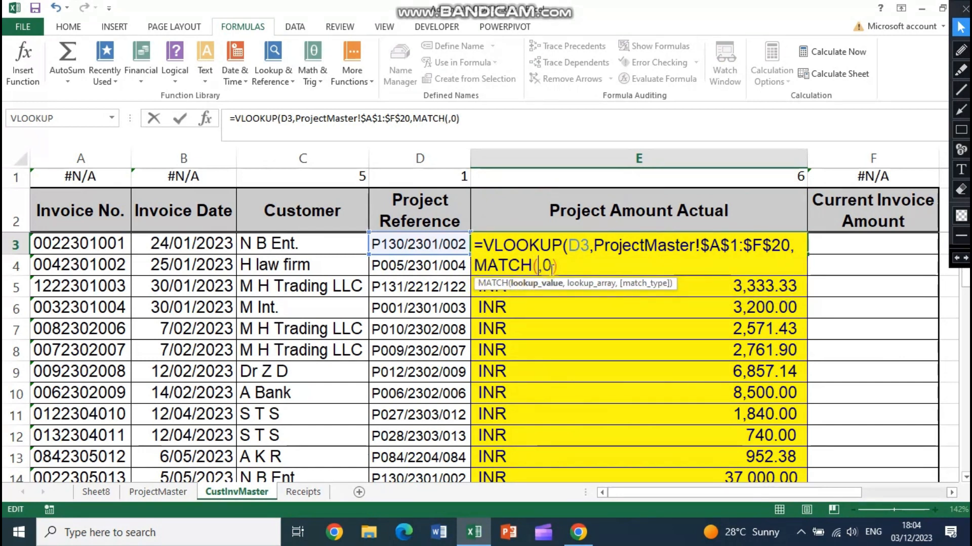
pyautogui.click(590, 206)
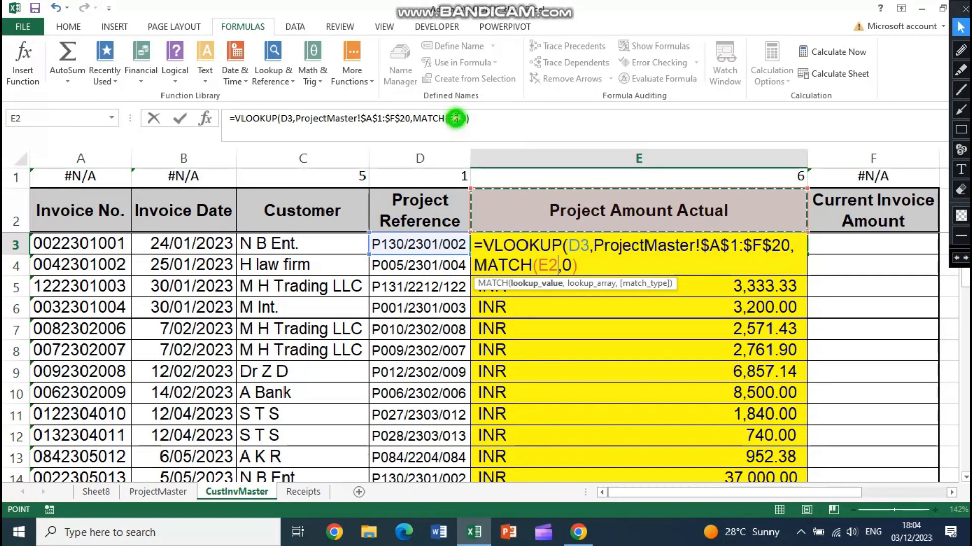
pyautogui.click(456, 122)
pyautogui.write('$')
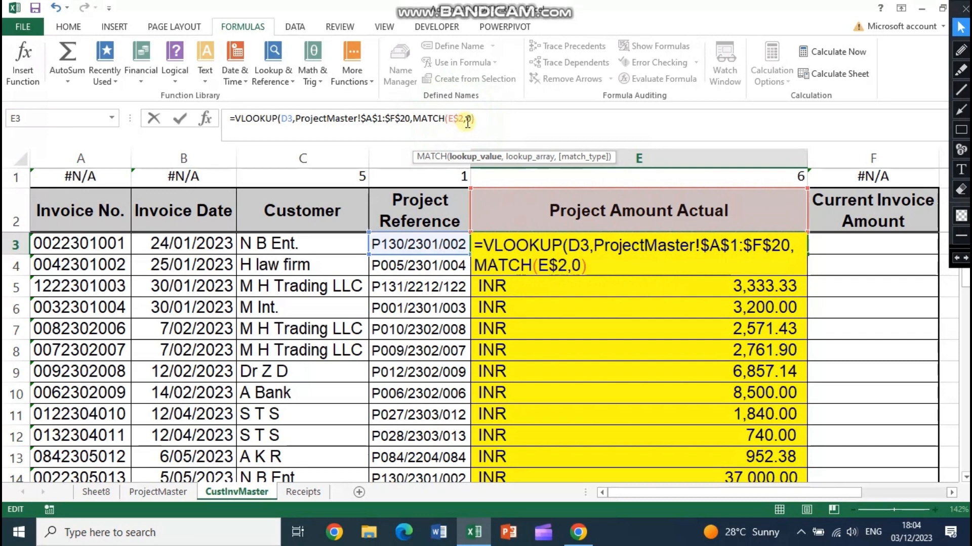
# Set the nested MATCH lookup array to the ProjectMaster header row A1:F1 and make its references absolute.
pyautogui.click(467, 121)
pyautogui.click(161, 491)
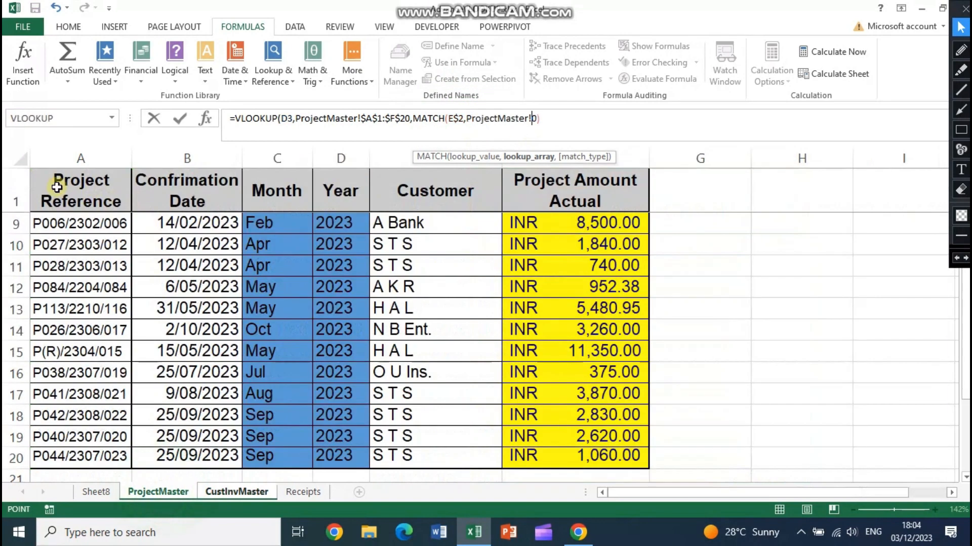
pyautogui.moveTo(59, 186); pyautogui.dragTo(521, 195)
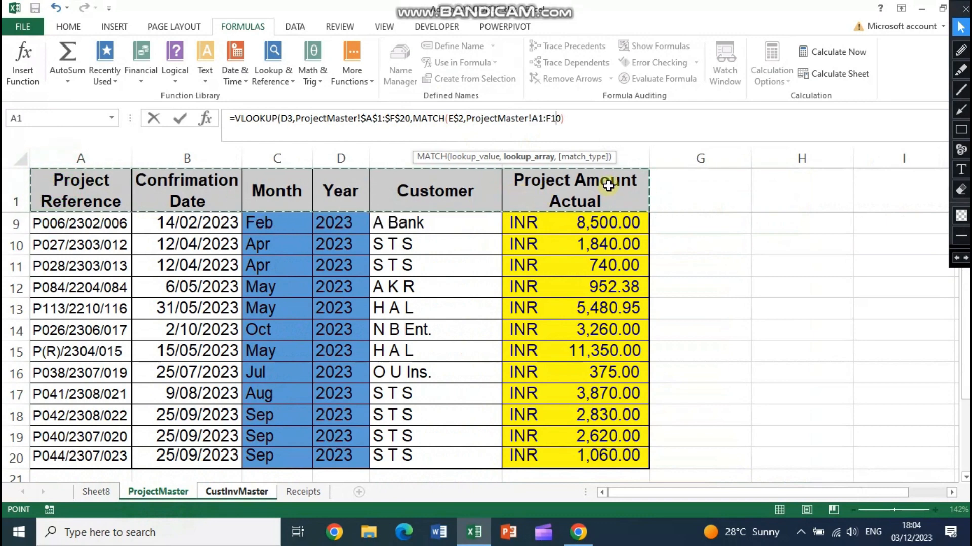
pyautogui.click(534, 122)
pyautogui.moveTo(531, 121); pyautogui.dragTo(560, 120)
pyautogui.press('F4')
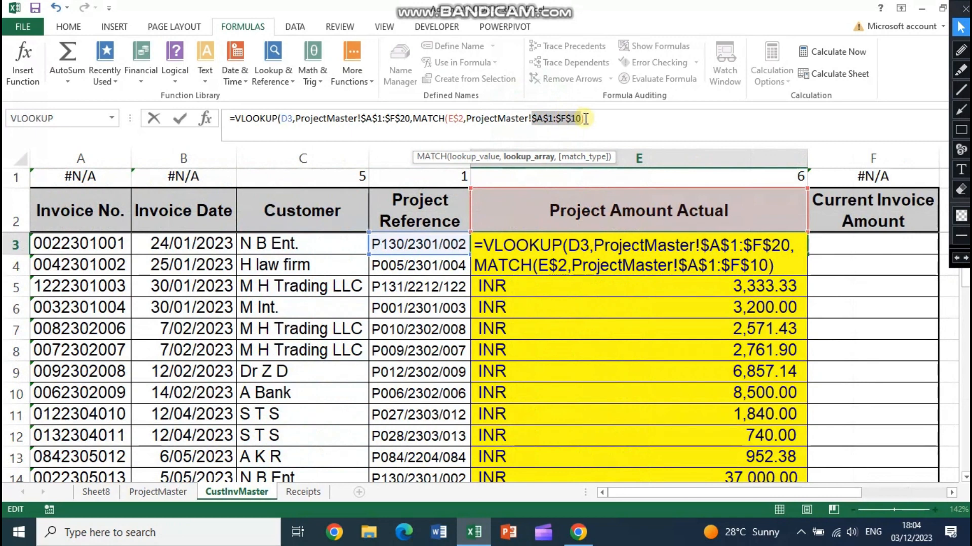
# Complete the MATCH with array end $F$1 and match type 0, set the VLOOKUP range lookup to 0 and enter the formula.
pyautogui.click(586, 118)
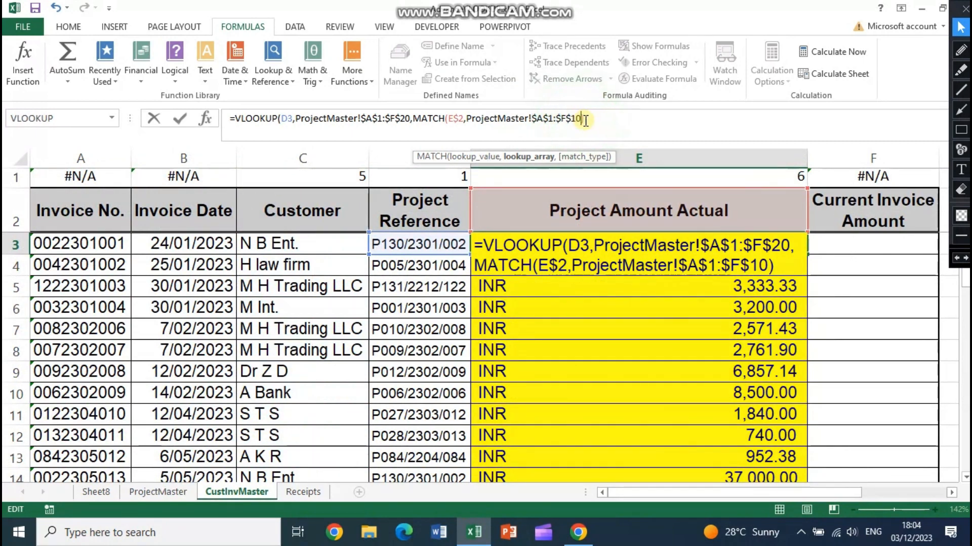
pyautogui.write(',')
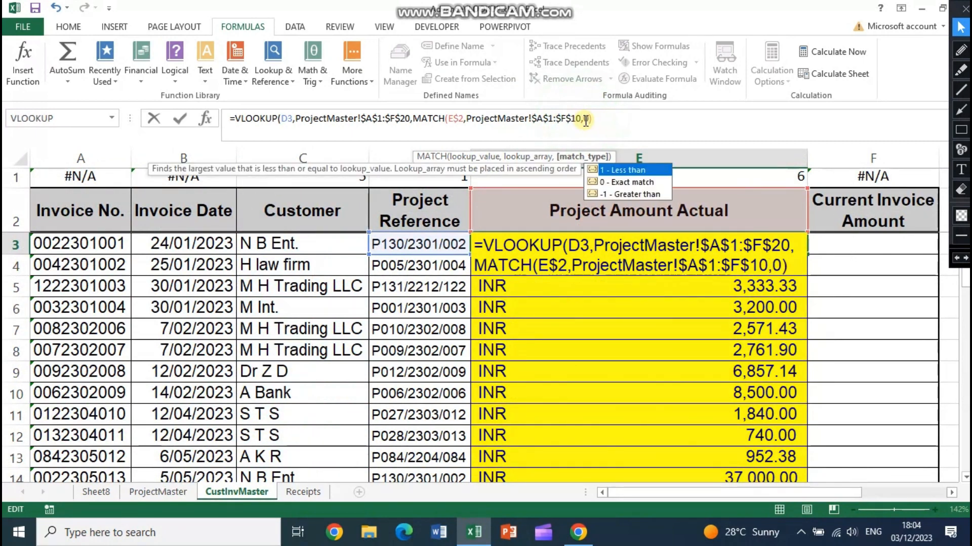
pyautogui.write('0)')
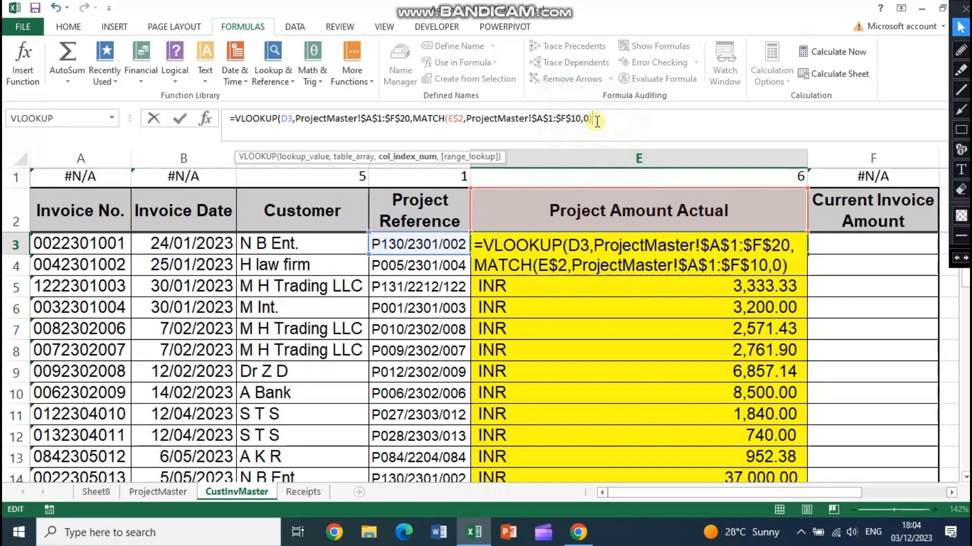
pyautogui.write(',0')
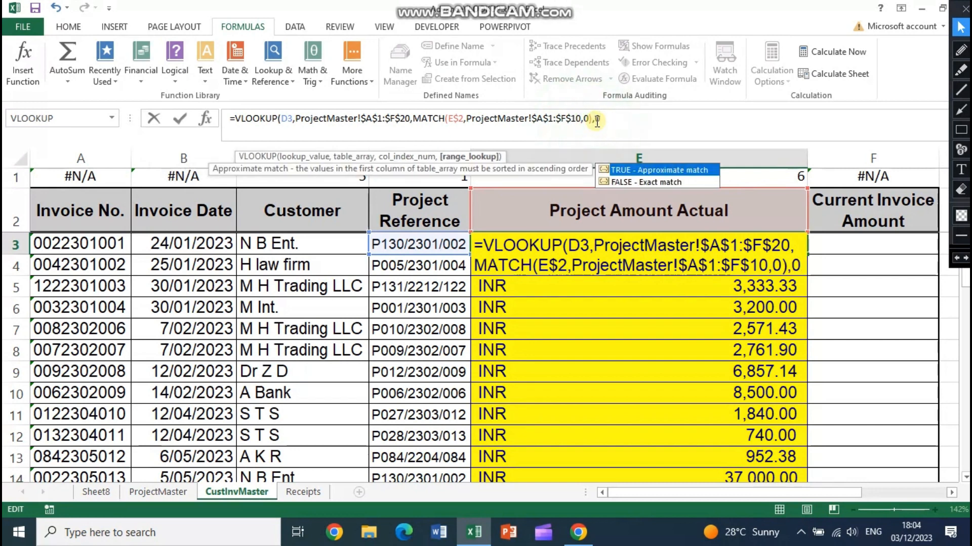
pyautogui.press('Return')
# Copy the nested VLOOKUP-MATCH from E3, paste it as formulas into E4:E28, and autofit column E.
pyautogui.click(754, 244)
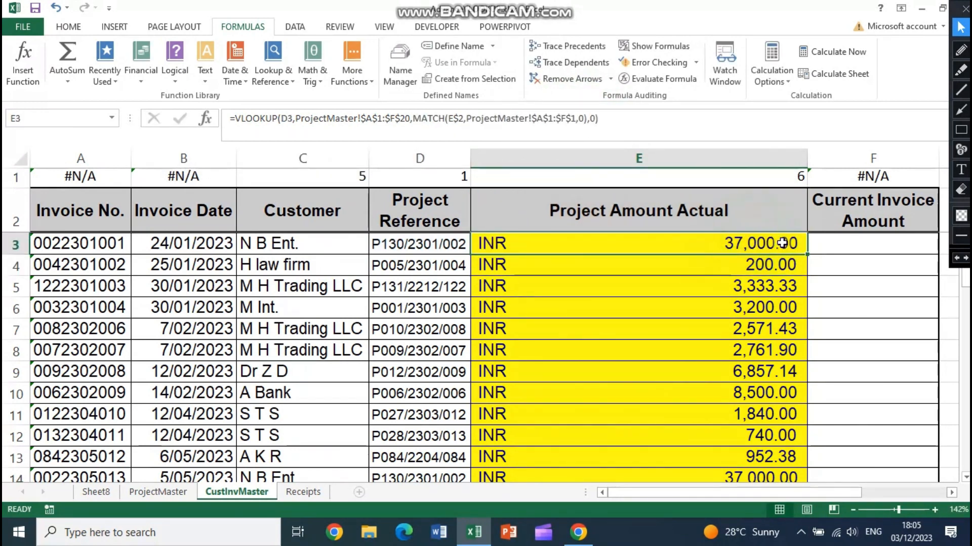
pyautogui.hotkey('ctrl', 'c')
pyautogui.moveTo(784, 261); pyautogui.dragTo(748, 435)
pyautogui.rightClick(711, 385)
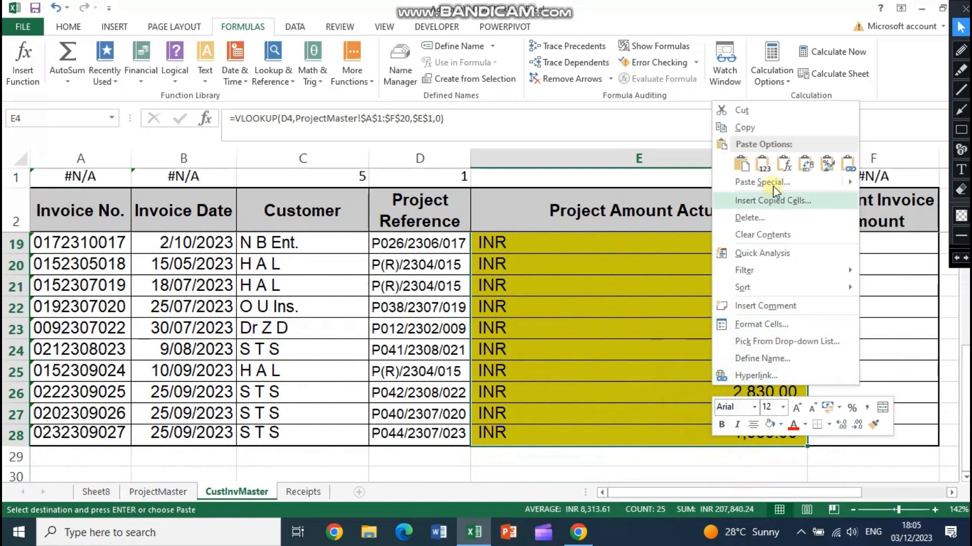
pyautogui.click(784, 164)
pyautogui.scroll(5, 719, 394)
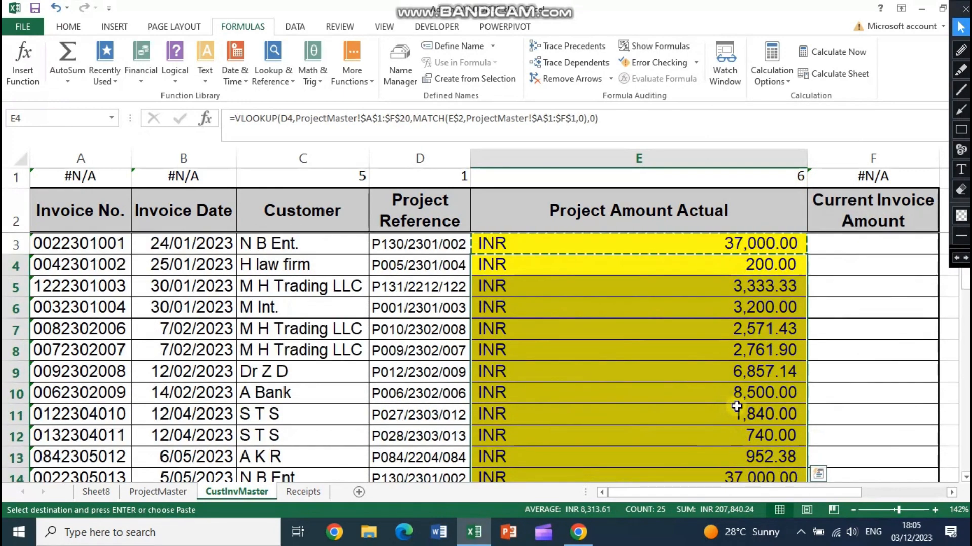
pyautogui.press('Escape')
pyautogui.doubleClick(807, 162)
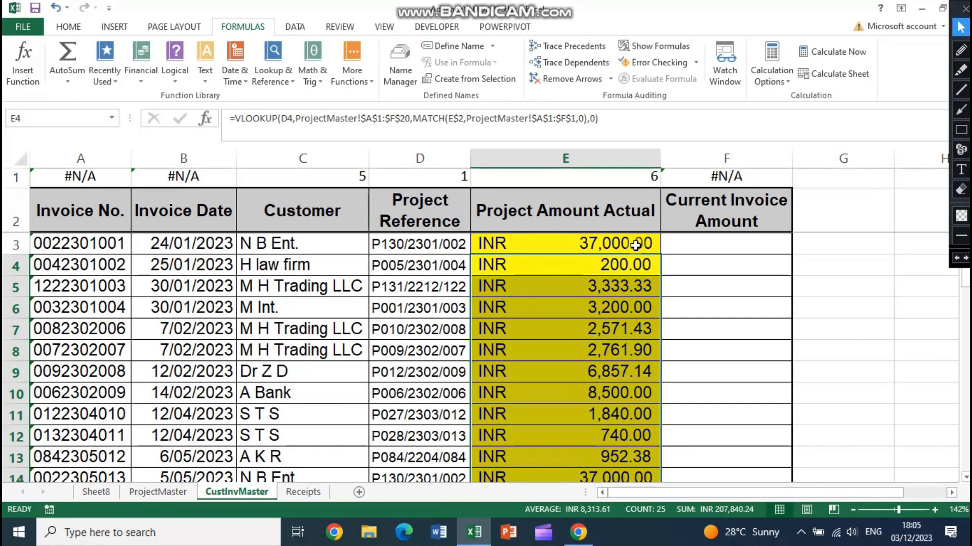
# Enter current invoice amounts of 5000, 150 and 3200 in cells F3 to F5 of CustInvMaster.
pyautogui.click(715, 251)
pyautogui.write('5000')
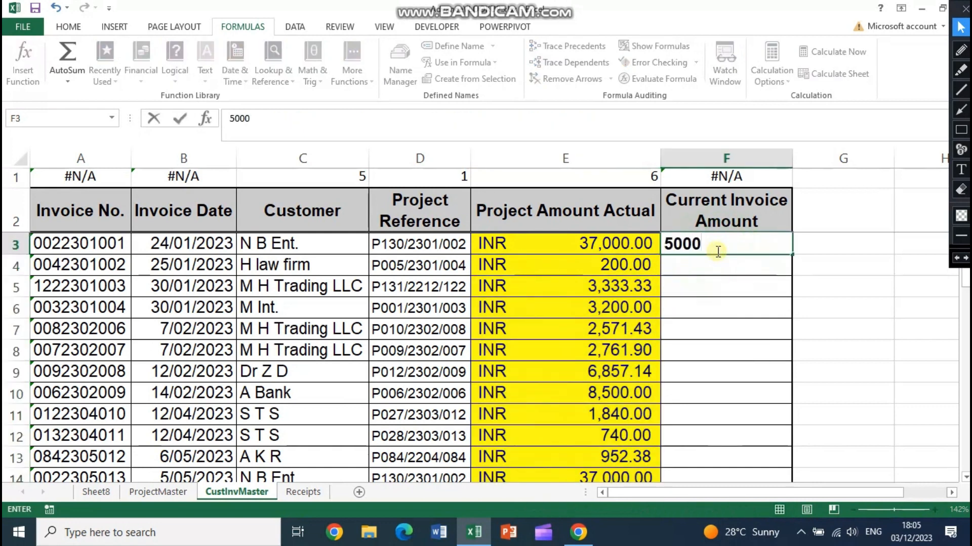
pyautogui.press('Return')
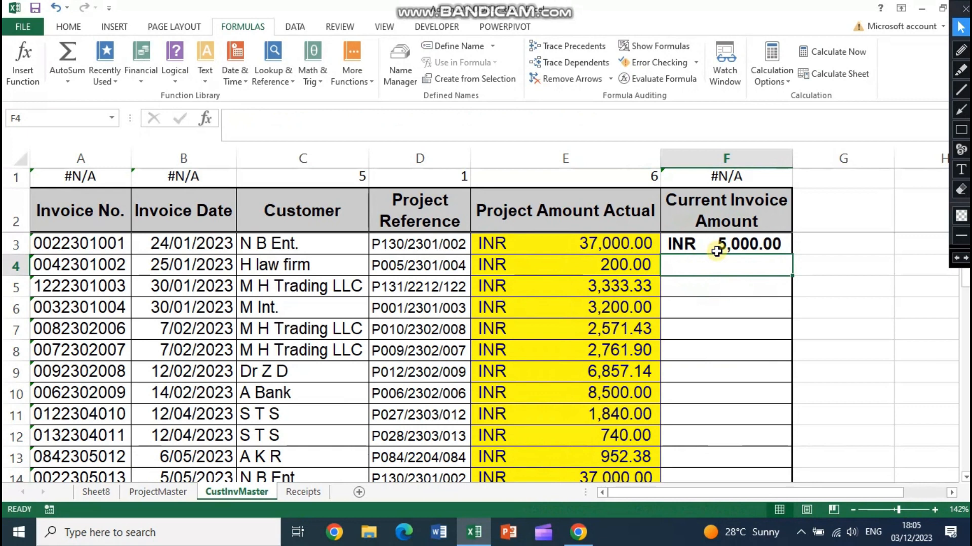
pyautogui.write('150')
pyautogui.press('Return')
pyautogui.write('3580')
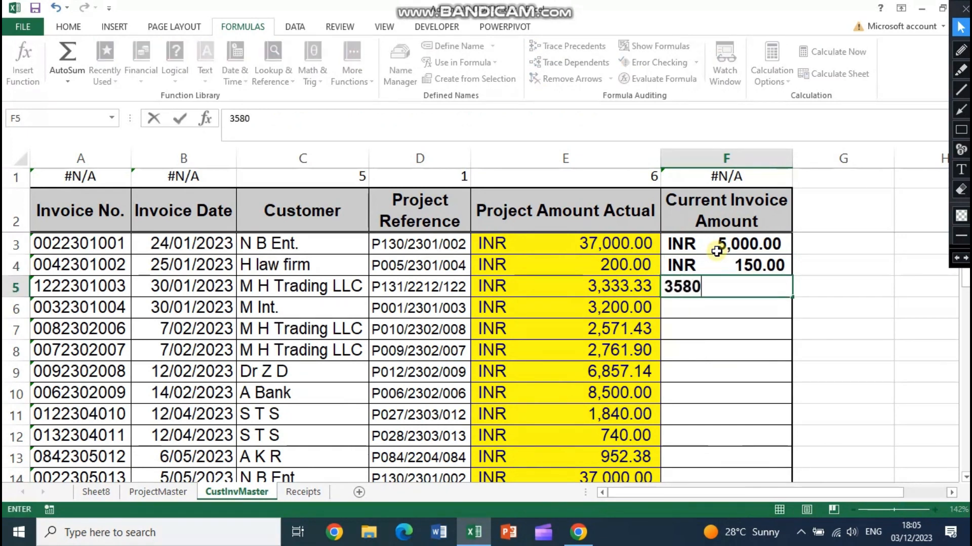
pyautogui.press('BackSpace')
pyautogui.press('BackSpace')
pyautogui.press('BackSpace')
pyautogui.write('200')
pyautogui.press('Return')
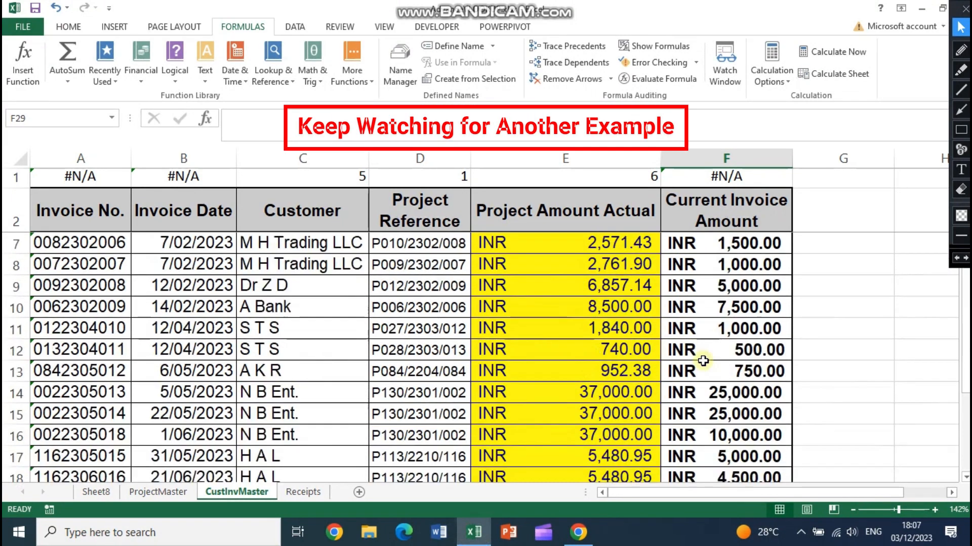
pyautogui.scroll(2, 703, 361)
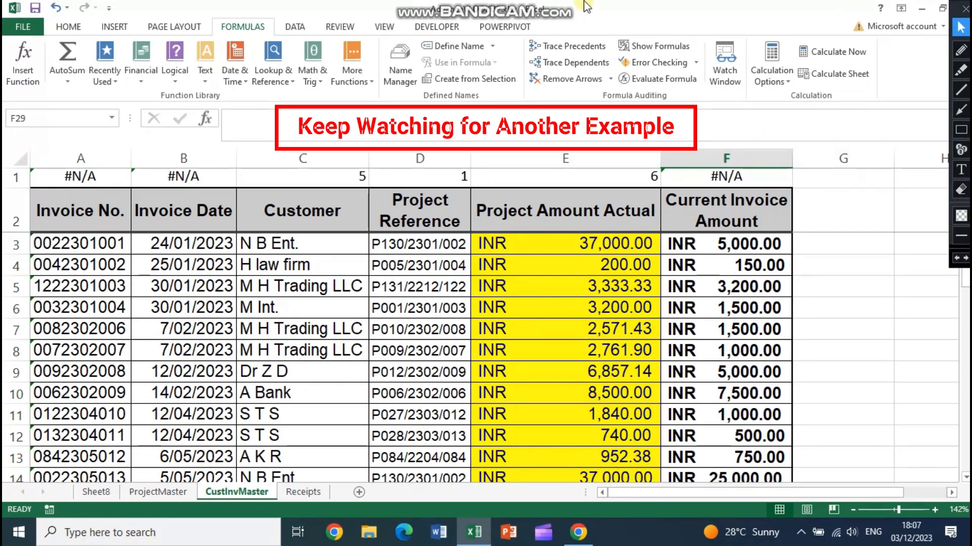
# Go to the Receipts sheet and narrow the Payment Date column to fit its dates.
pyautogui.click(300, 492)
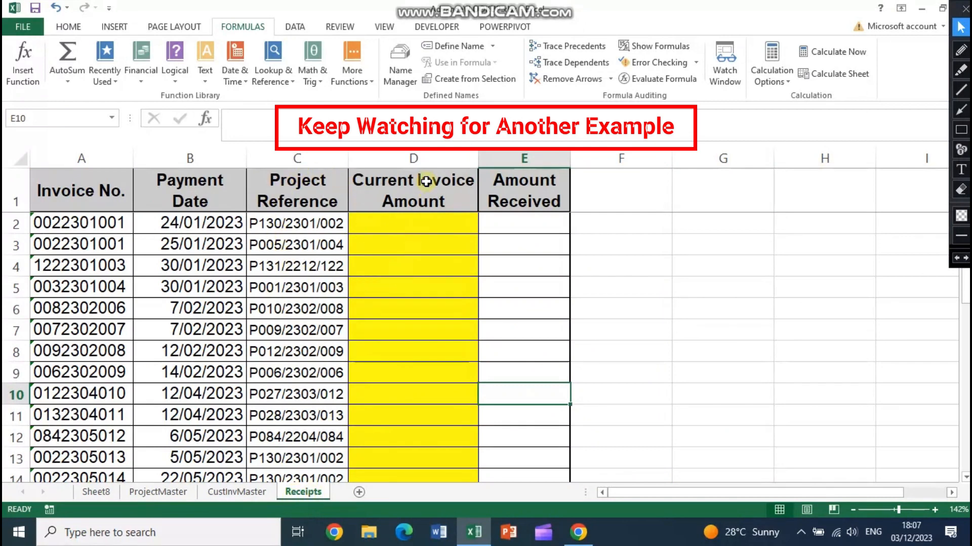
pyautogui.click(424, 227)
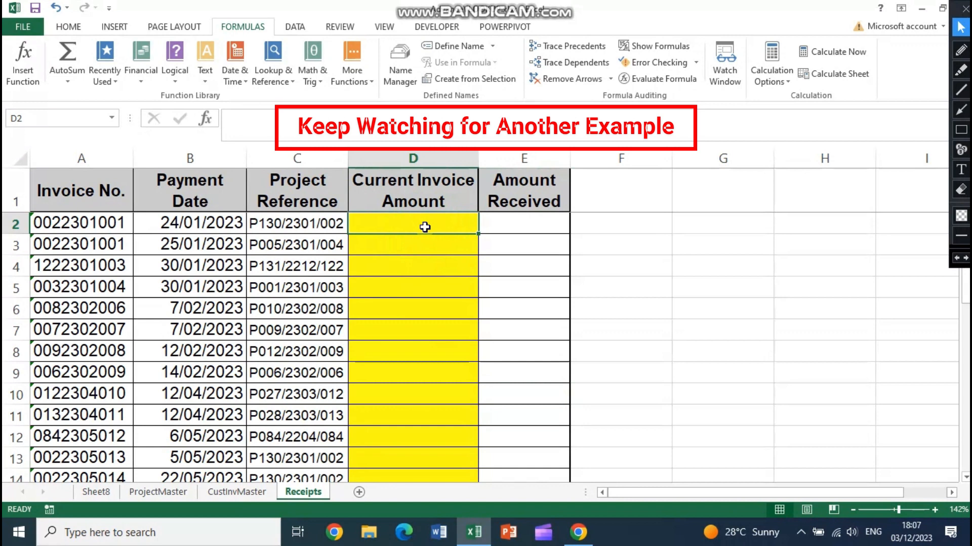
pyautogui.click(103, 223)
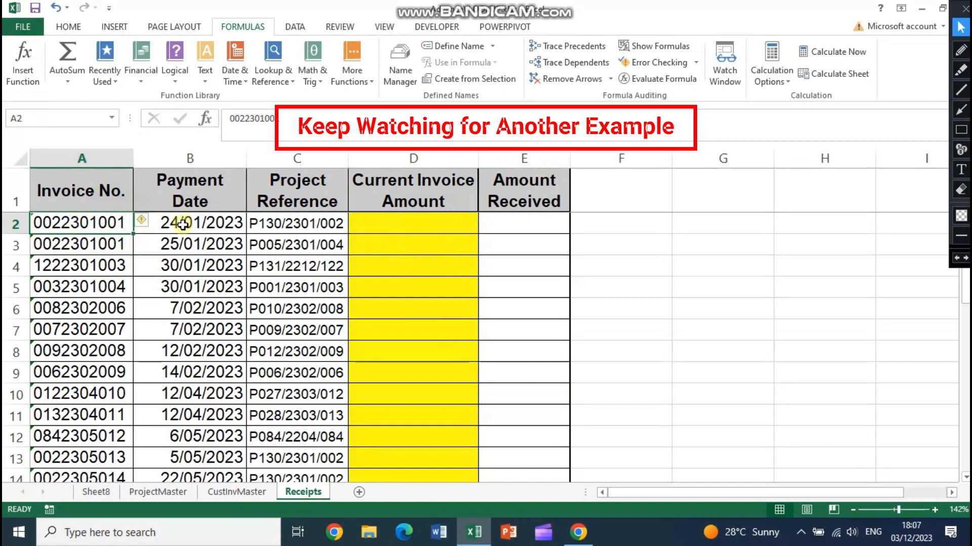
pyautogui.moveTo(247, 159); pyautogui.dragTo(224, 158)
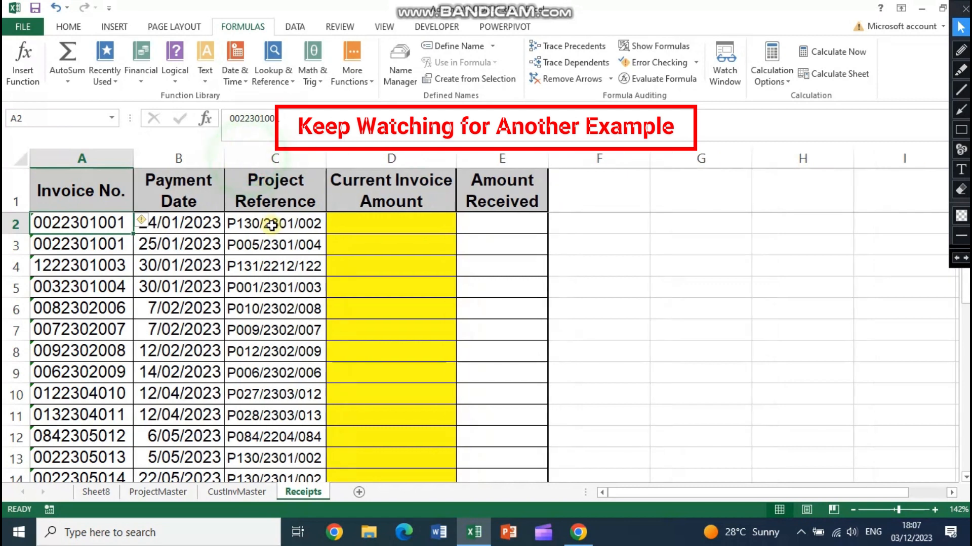
pyautogui.click(355, 230)
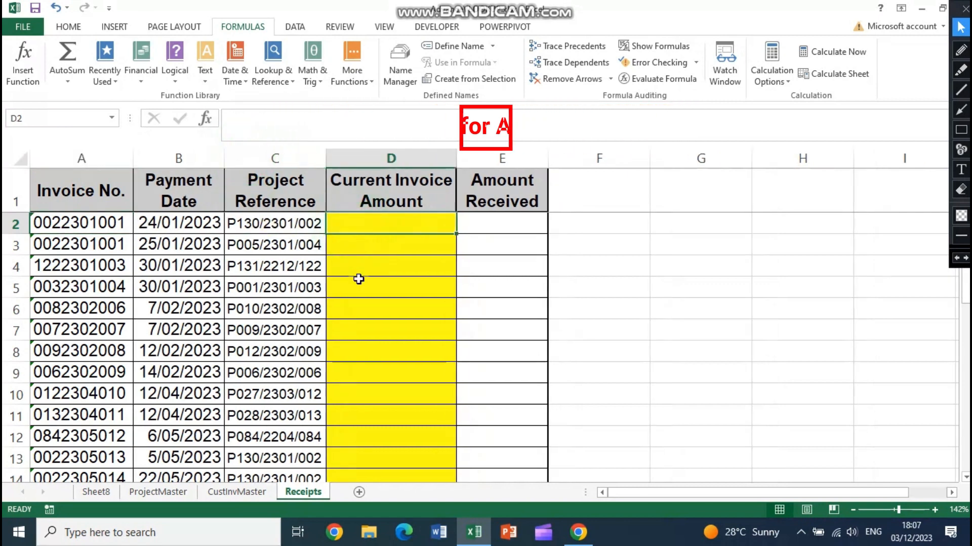
pyautogui.click(298, 223)
pyautogui.click(116, 225)
pyautogui.click(272, 231)
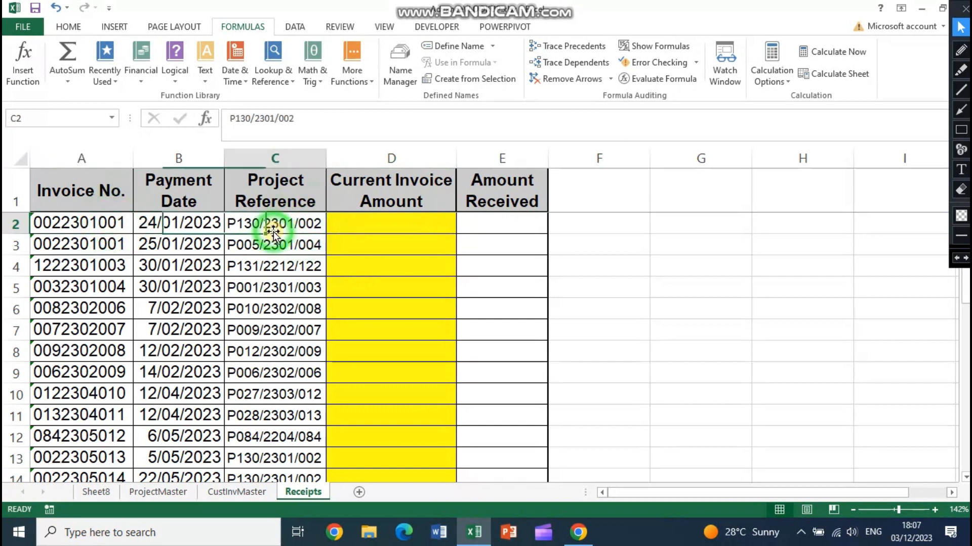
# Start a VLOOKUP in D2 of Receipts with the invoice number in A2 as its lookup value.
pyautogui.click(368, 227)
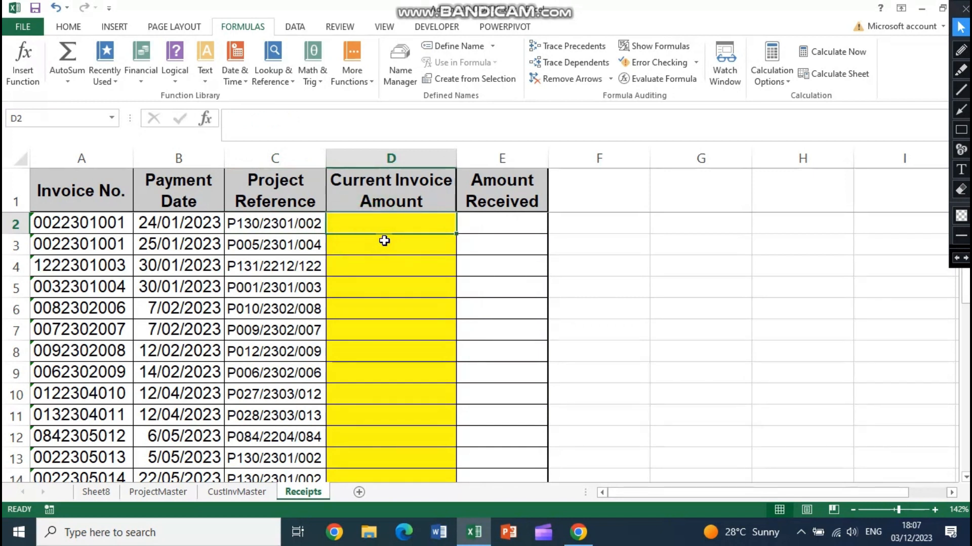
pyautogui.write('=')
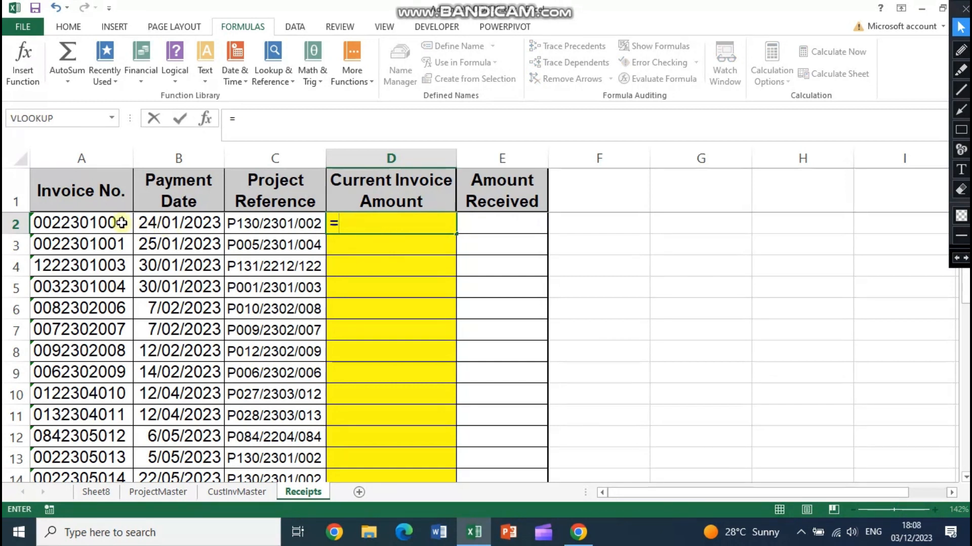
pyautogui.press('BackSpace')
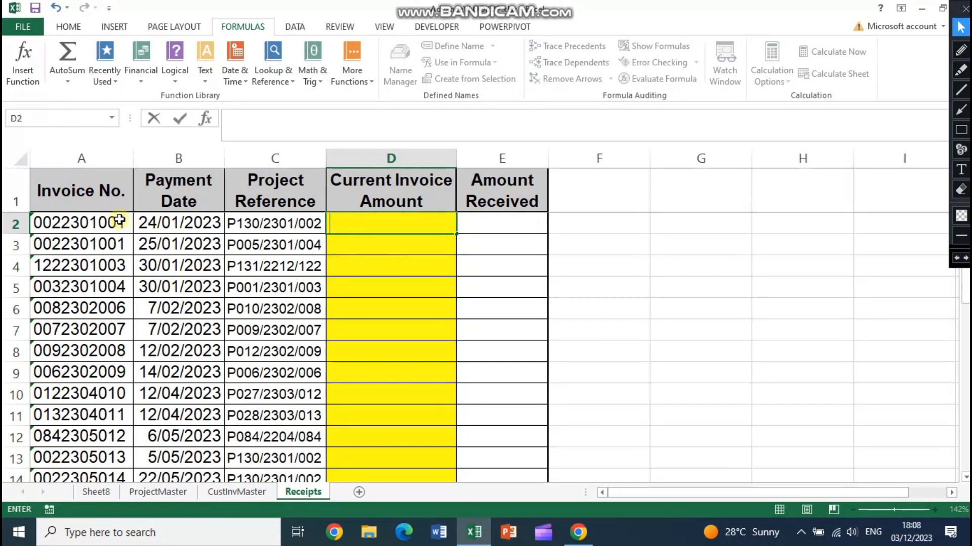
pyautogui.click(266, 80)
pyautogui.click(308, 403)
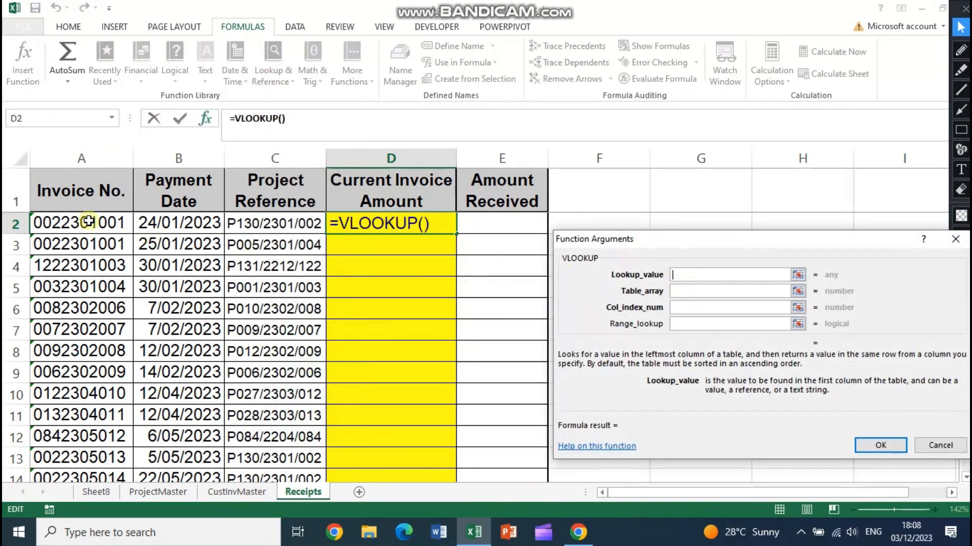
pyautogui.click(88, 221)
# Set the VLOOKUP table array to CustInvMaster A2:F28, anchored as $A$2:$F28 so the last row number stays relative.
pyautogui.click(692, 291)
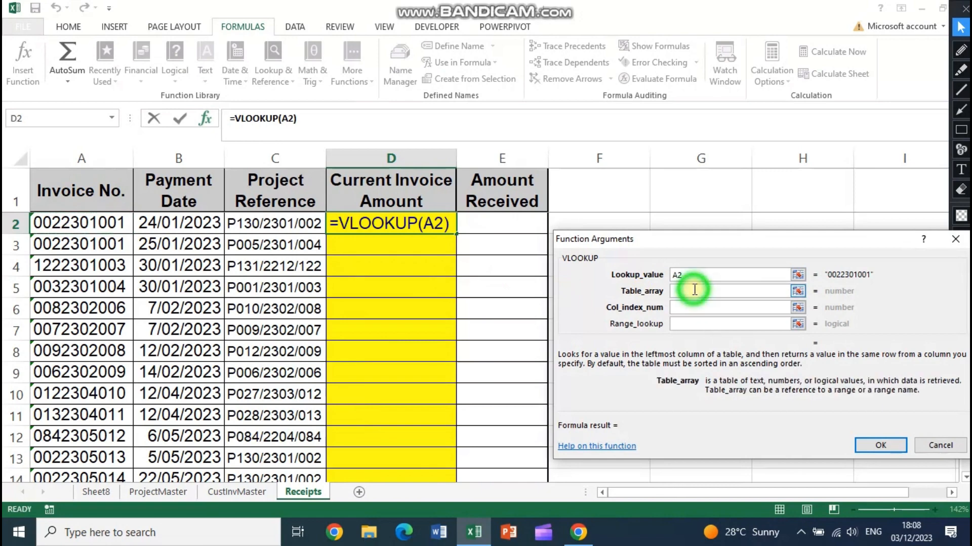
pyautogui.click(249, 492)
pyautogui.moveTo(76, 220); pyautogui.dragTo(701, 433)
pyautogui.moveTo(778, 241); pyautogui.dragTo(723, 211)
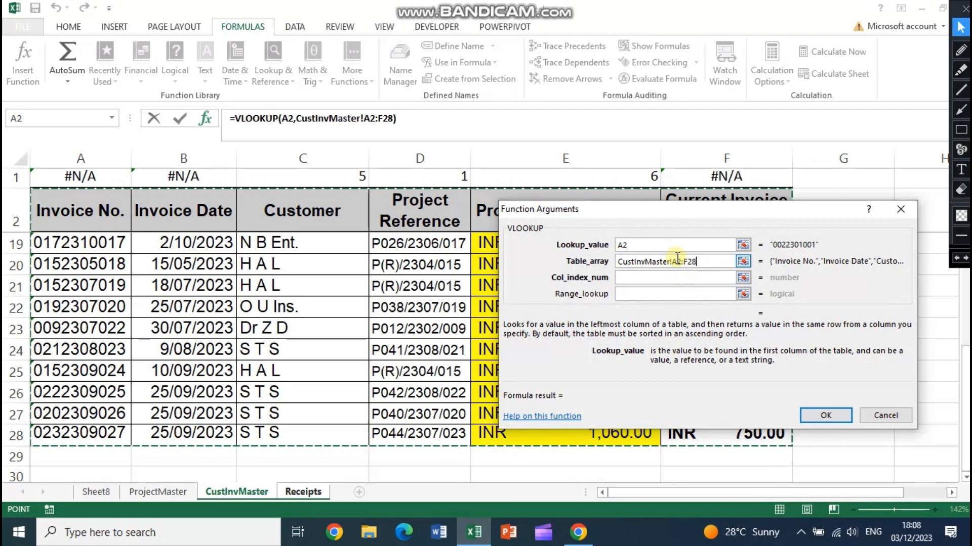
pyautogui.moveTo(671, 262); pyautogui.dragTo(697, 261)
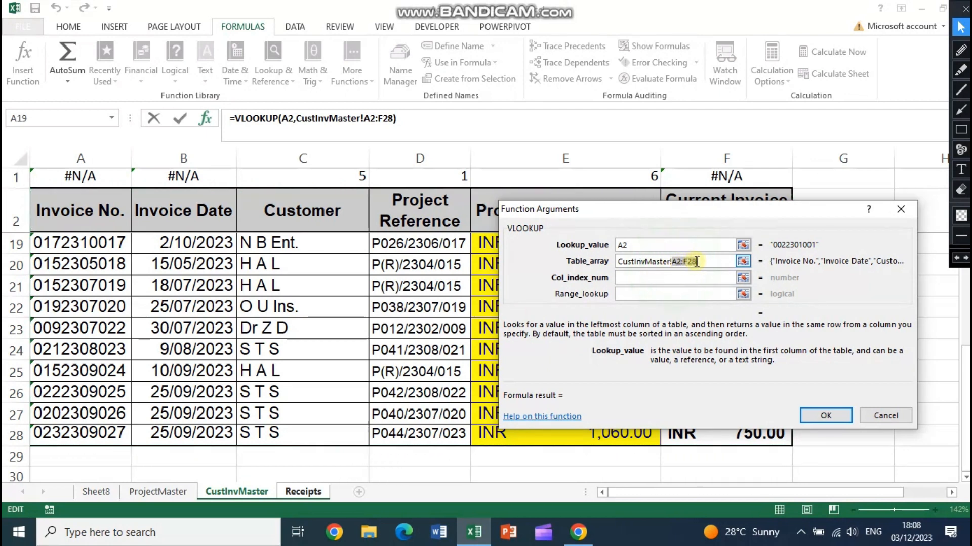
pyautogui.press('F4')
pyautogui.click(707, 262)
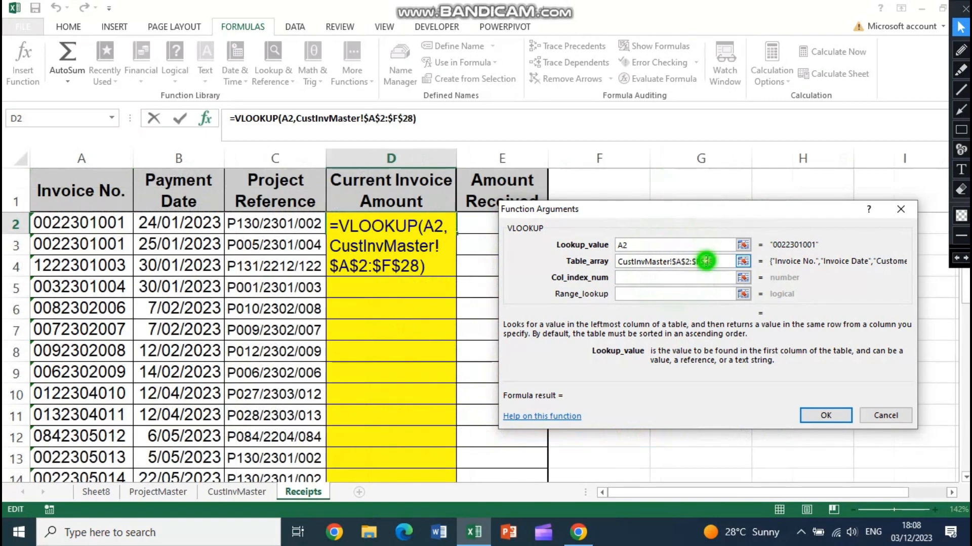
pyautogui.press('BackSpace')
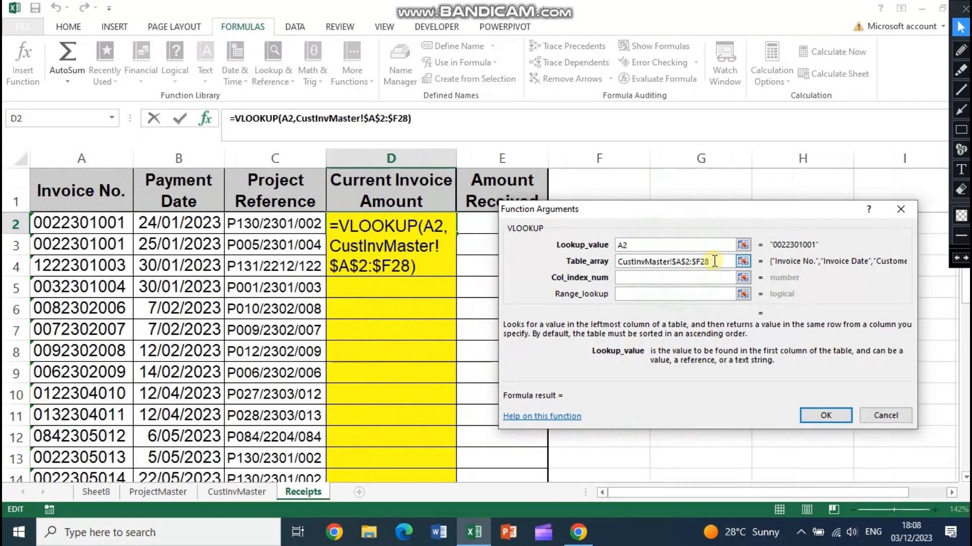
# Begin a nested MATCH as the column index, with the row-locked header reference D$1 as its lookup value.
pyautogui.click(659, 279)
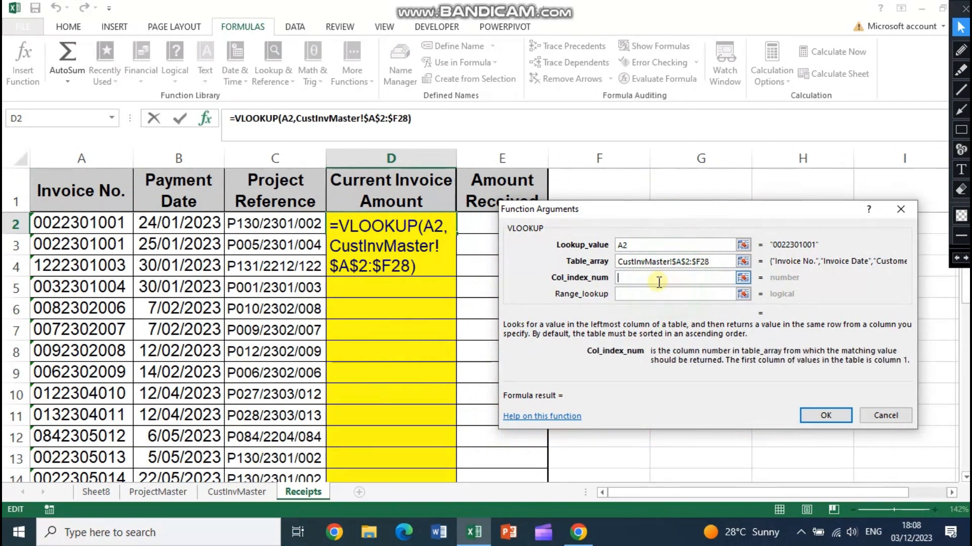
pyautogui.write('MAT')
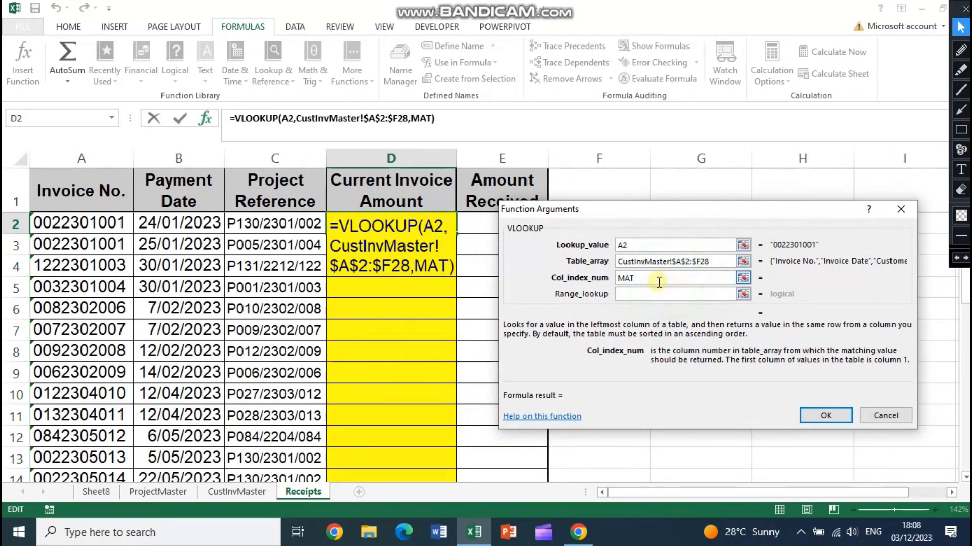
pyautogui.write('CH(')
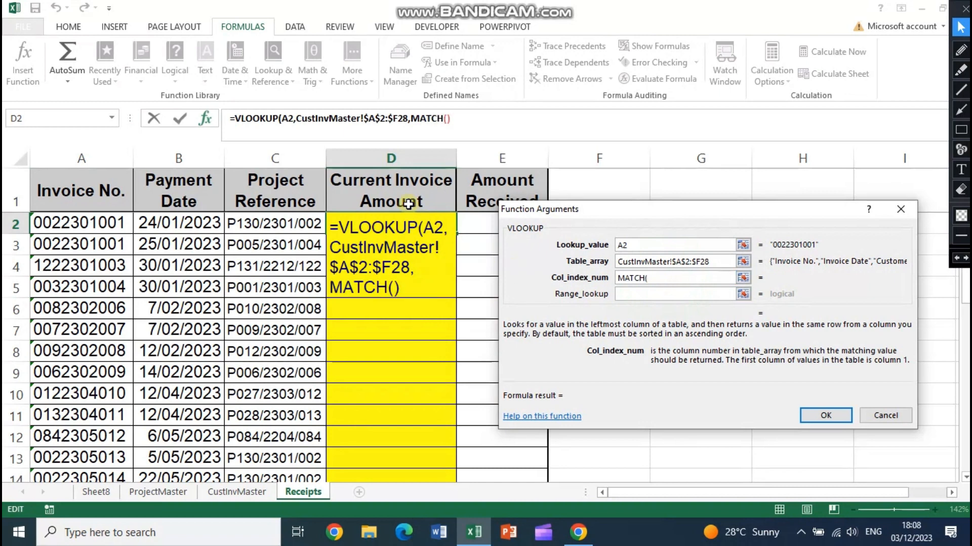
pyautogui.click(404, 193)
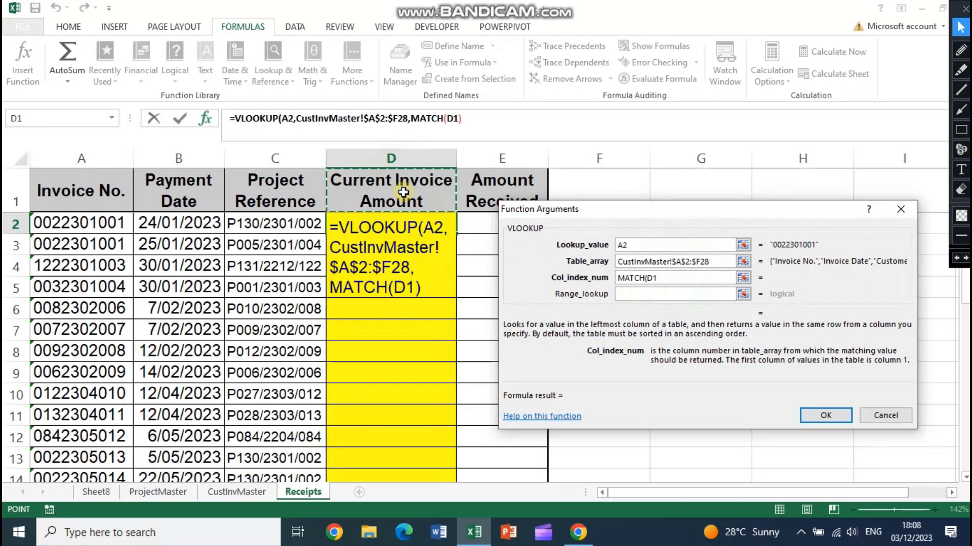
pyautogui.write(',')
pyautogui.click(653, 278)
pyautogui.write('$')
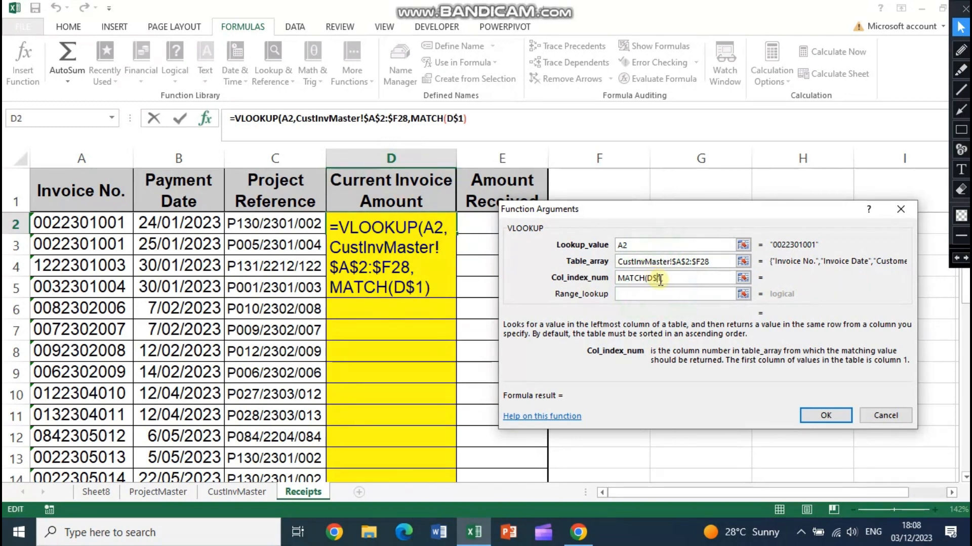
# Set the MATCH lookup array to the CustInvMaster header row A2:F2 and make it absolute as $A$2:$F$2.
pyautogui.click(235, 492)
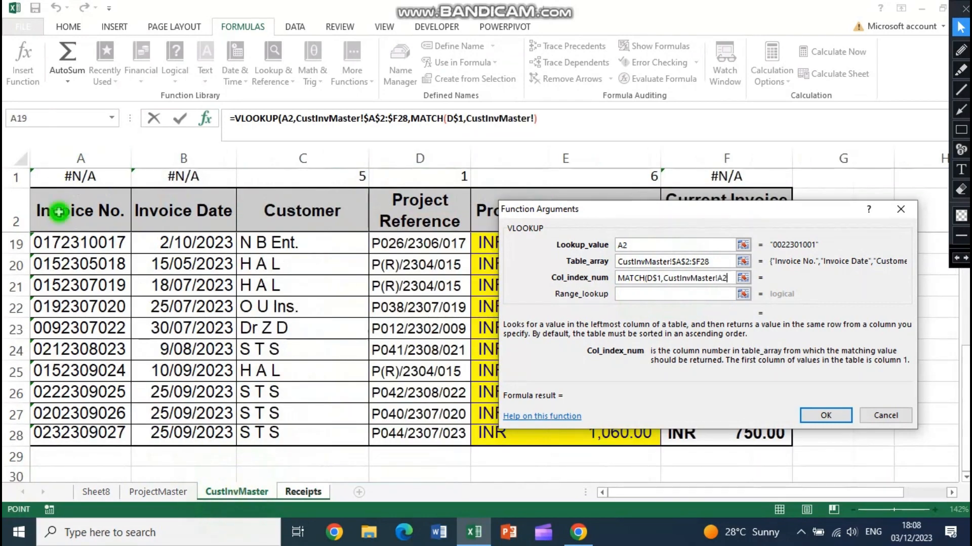
pyautogui.moveTo(54, 210); pyautogui.dragTo(734, 210)
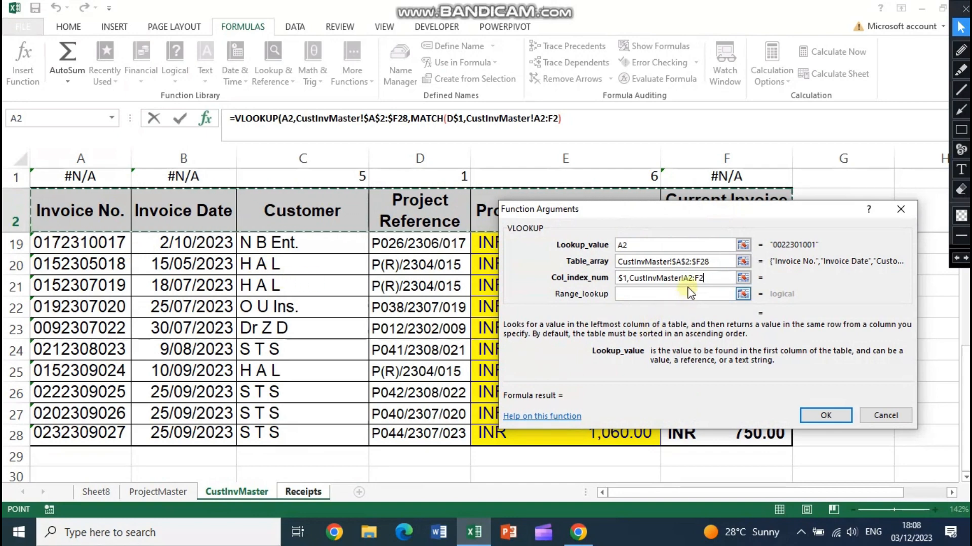
pyautogui.moveTo(683, 277); pyautogui.dragTo(703, 276)
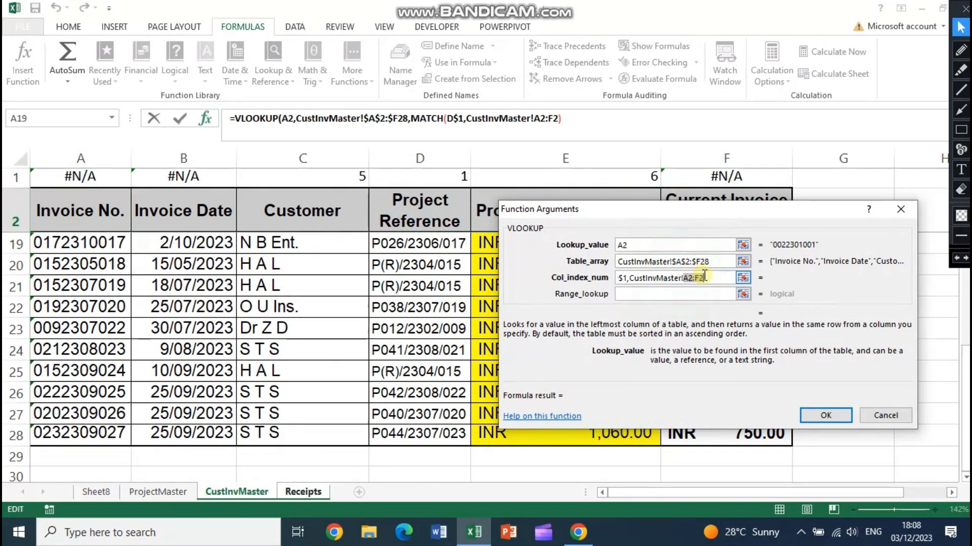
pyautogui.press('F4')
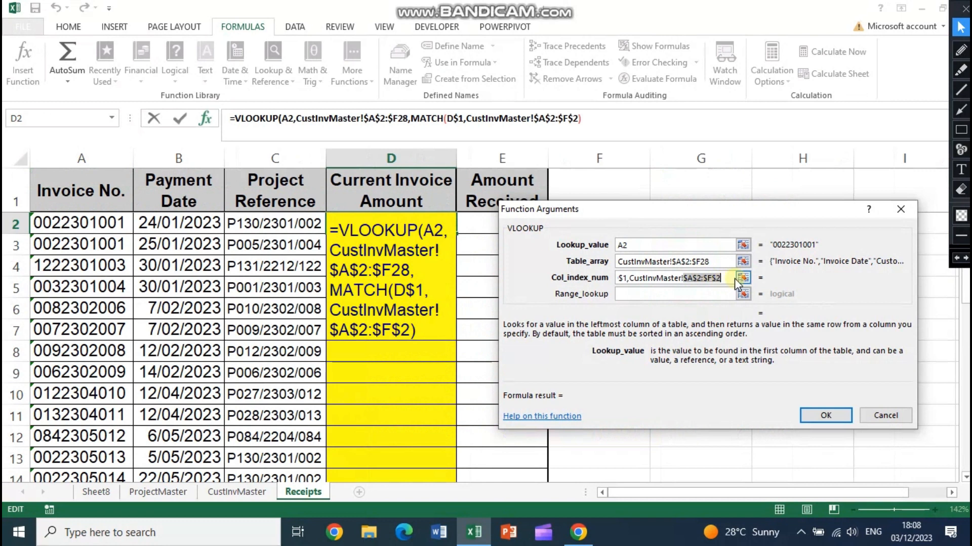
# Complete the MATCH with match type 0, set the VLOOKUP range lookup to 0 and enter the formula.
pyautogui.click(721, 278)
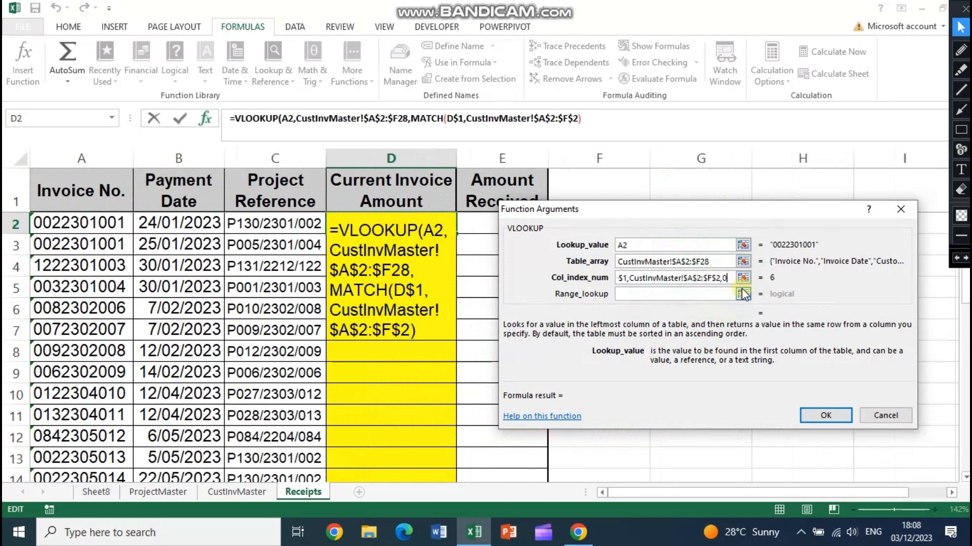
pyautogui.click(647, 292)
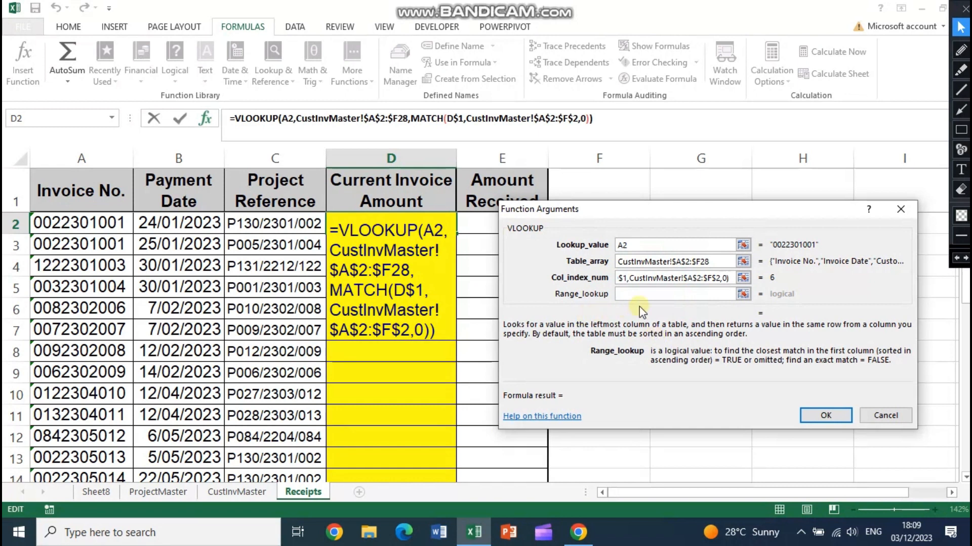
pyautogui.write('0')
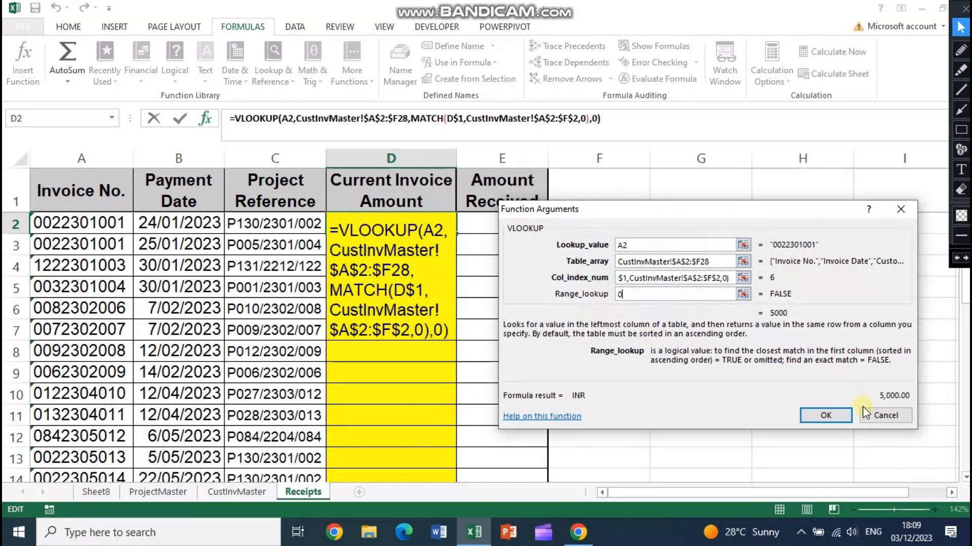
pyautogui.click(826, 415)
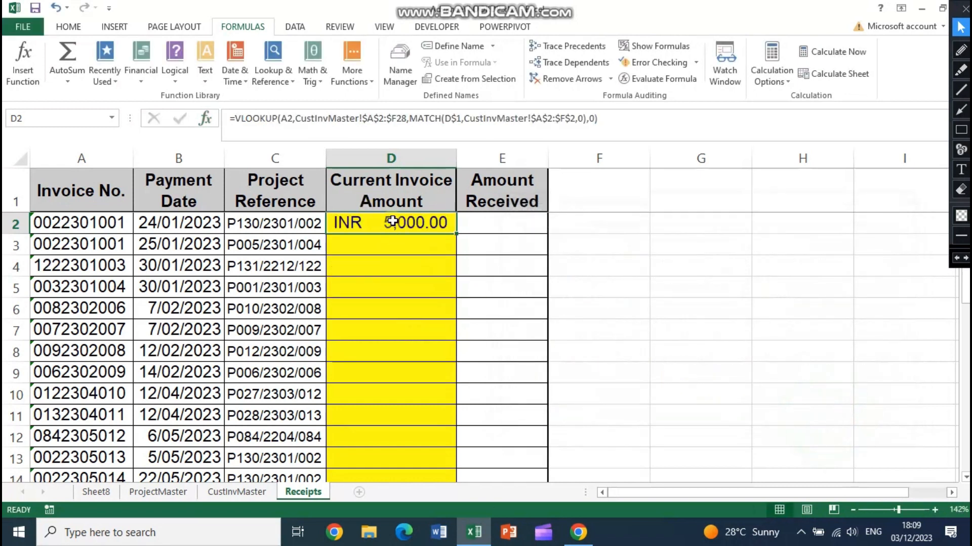
# Copy the VLOOKUP-MATCH formula from D2 and paste it into D3:D27 of the Current Invoice Amount column.
pyautogui.hotkey('ctrl', 'c')
pyautogui.moveTo(412, 241); pyautogui.dragTo(448, 445)
pyautogui.rightClick(421, 364)
pyautogui.click(493, 145)
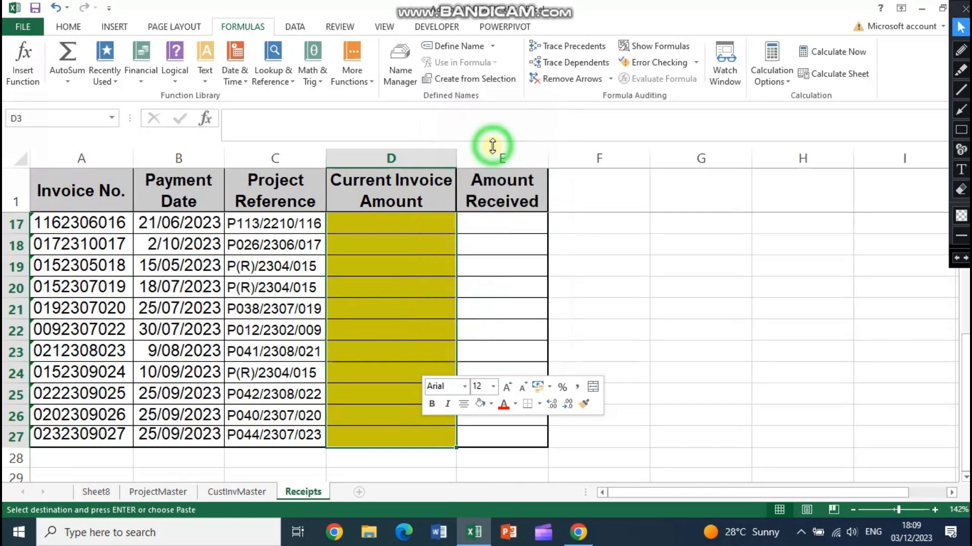
pyautogui.scroll(5, 430, 338)
pyautogui.press('Escape')
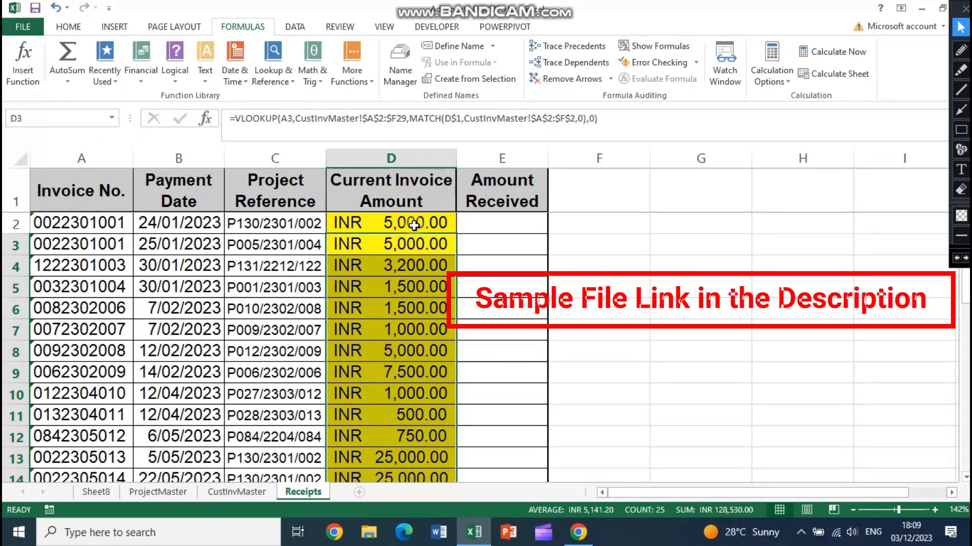
pyautogui.click(293, 223)
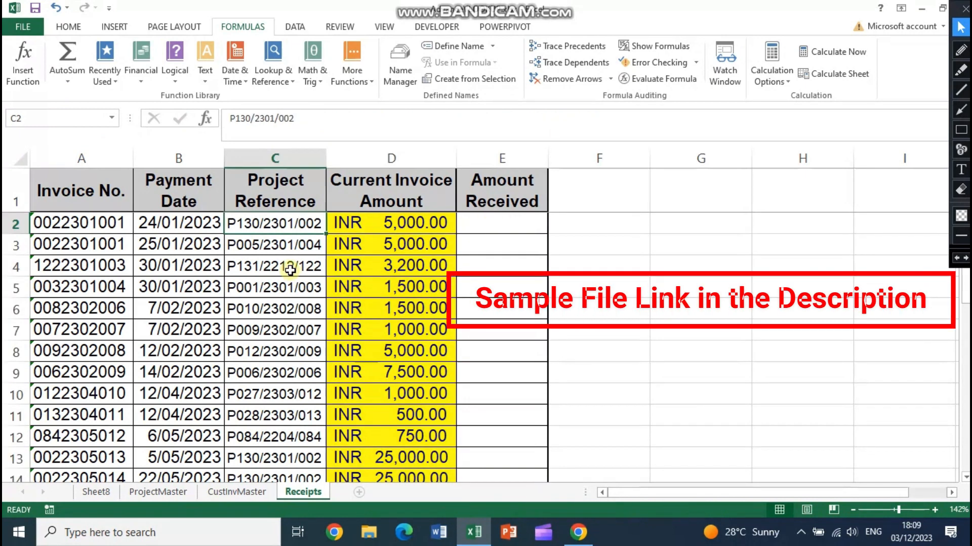